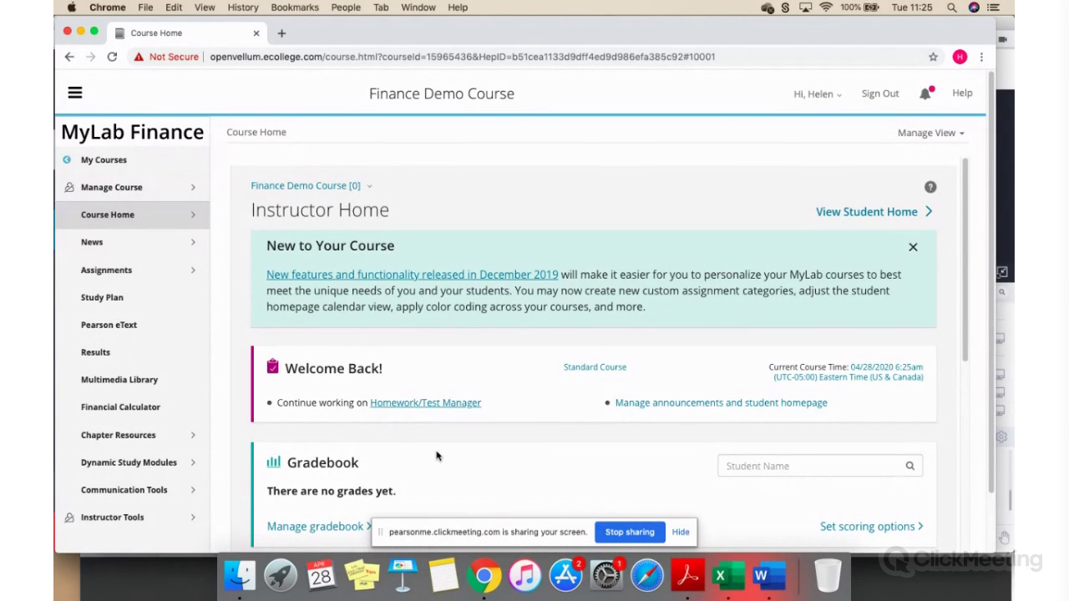
Step: Create a homework named 'Homework Week 1' from Homework/Test Manager and advance to question selection
scroll(436, 456, "down", 2)
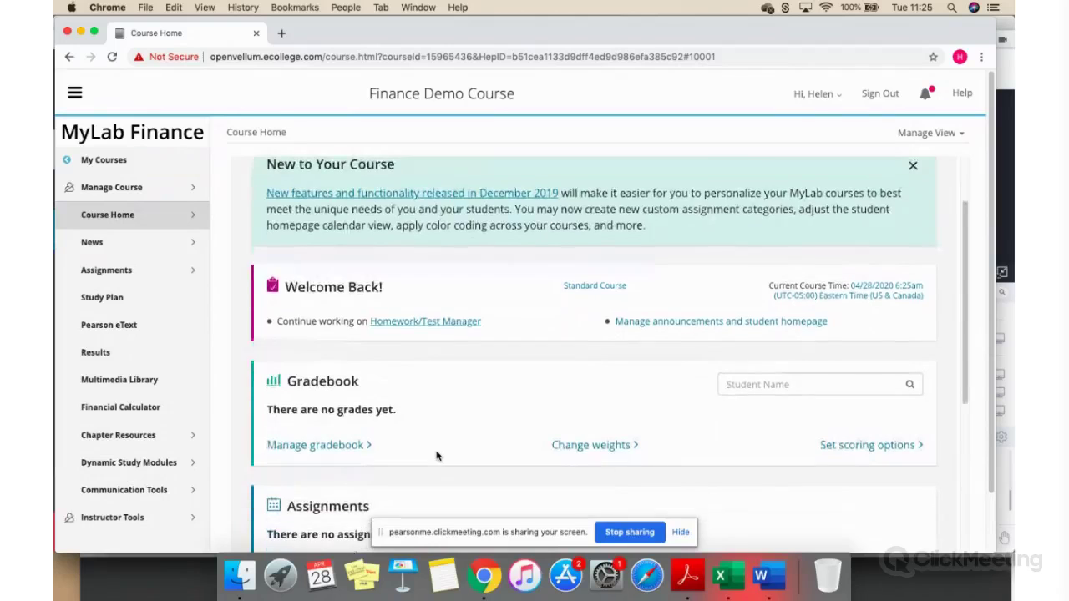
scroll(436, 456, "down", 1)
left_click(339, 452)
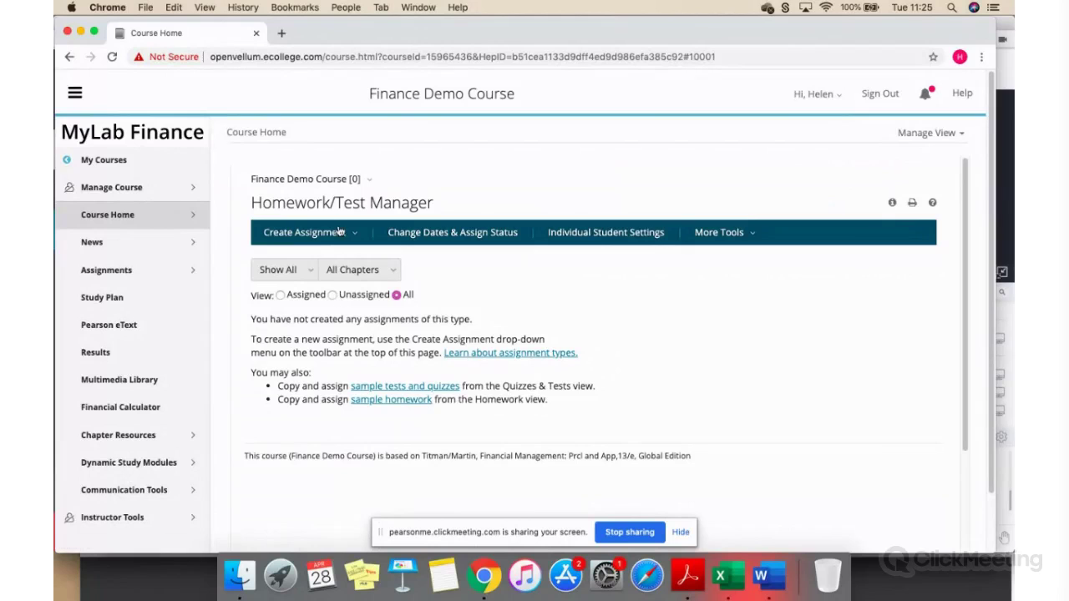
mouse_move(339, 236)
left_click(322, 259)
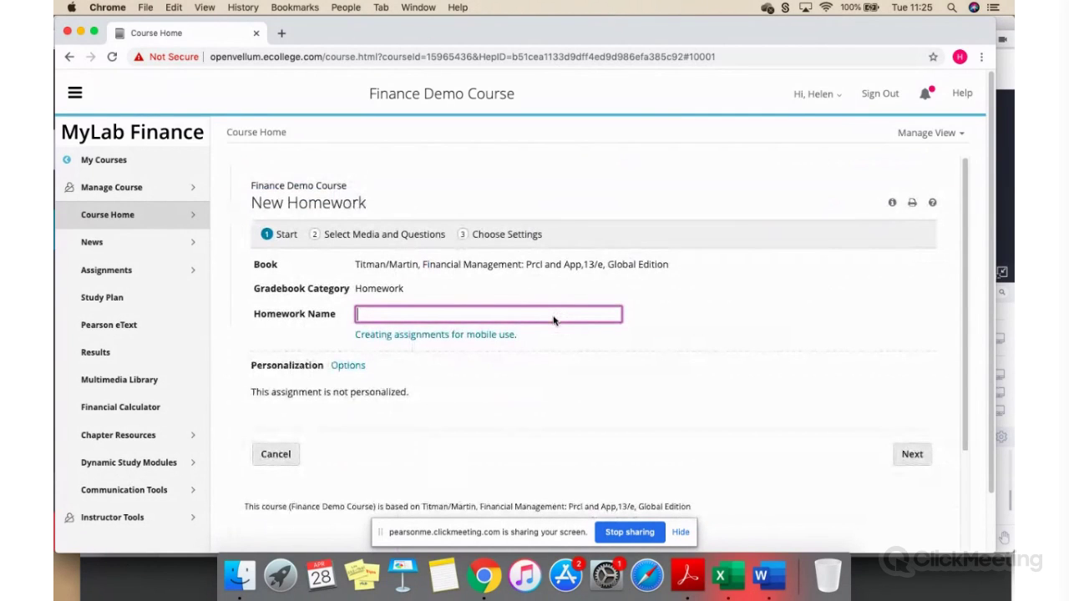
type("Homework Week")
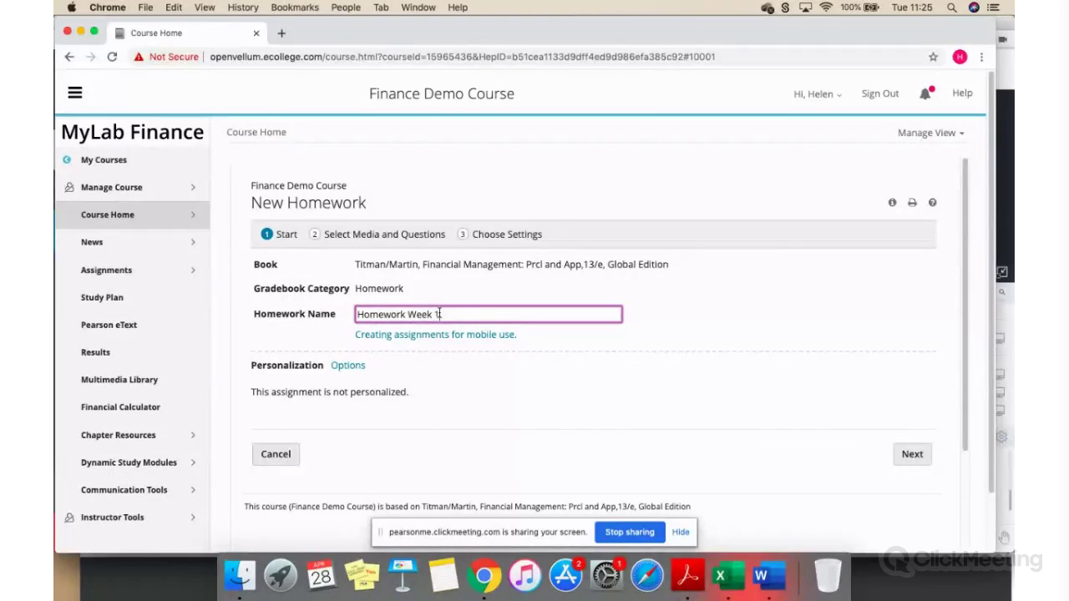
type(" 1")
scroll(585, 405, "down", 1)
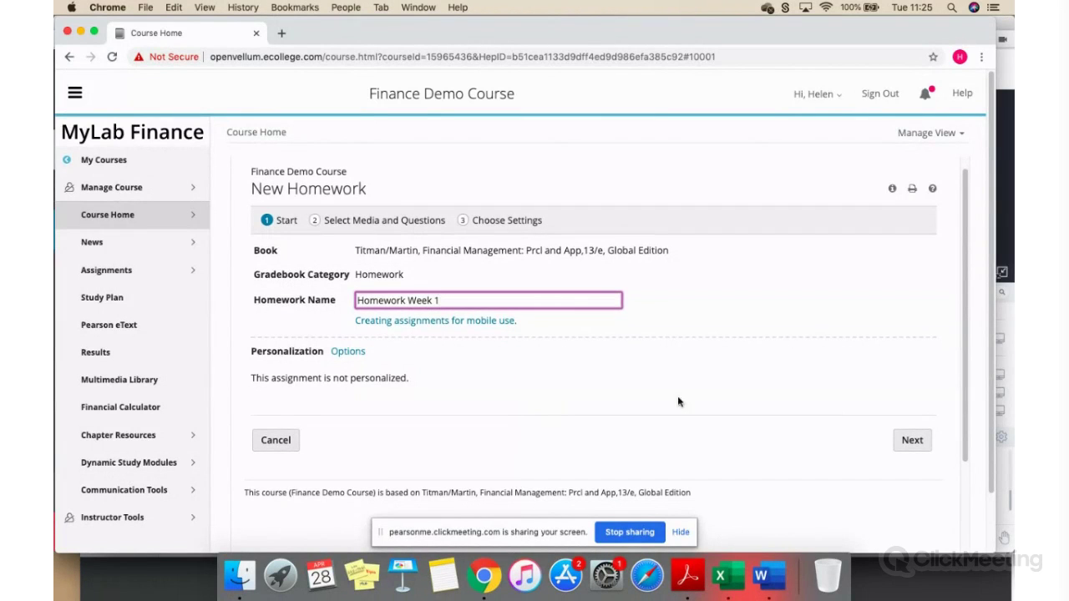
left_click(921, 444)
left_click(455, 309)
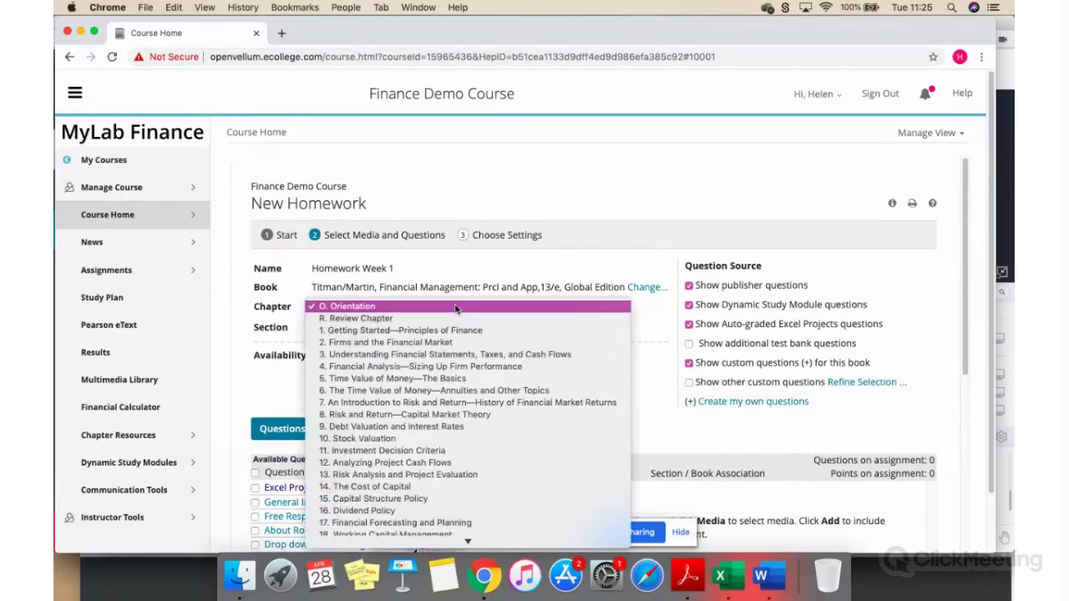
Step: Browse the question bank and filter it to chapter 4, Financial Analysis
key("Escape")
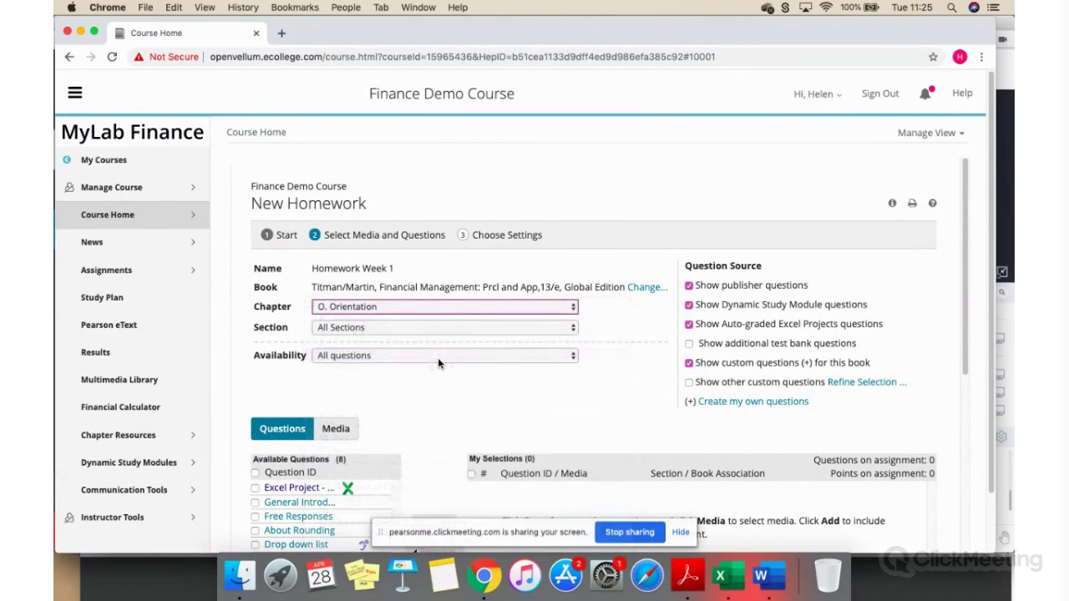
scroll(601, 388, "down", 5)
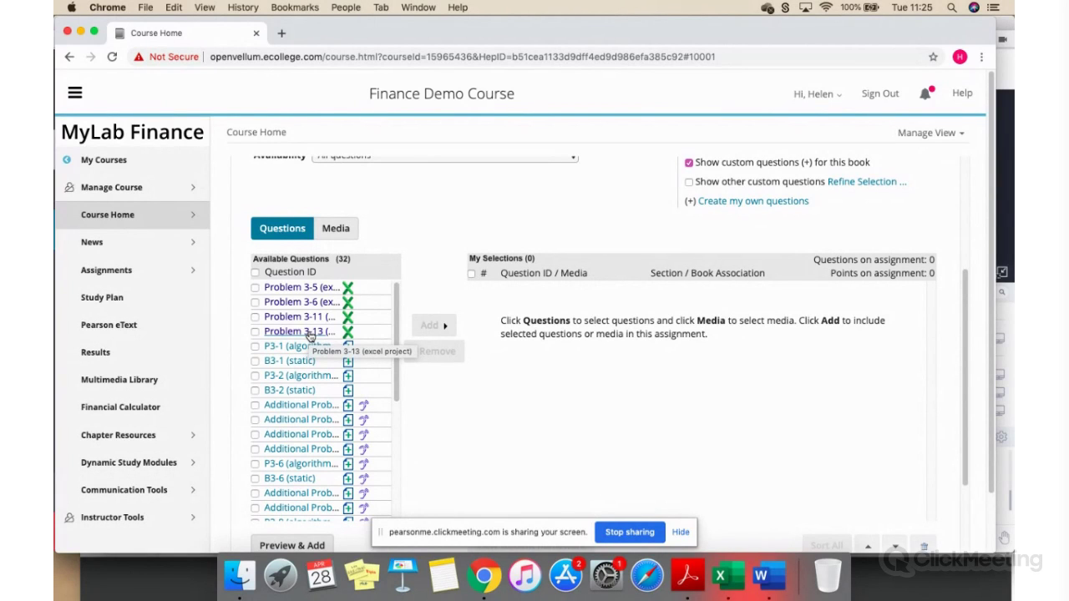
mouse_move(305, 349)
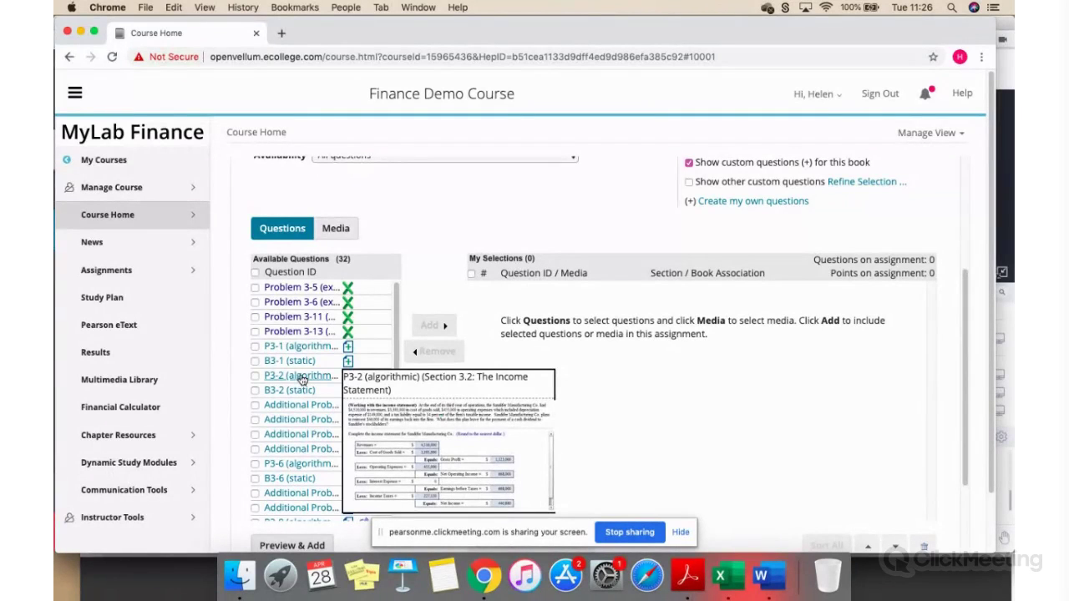
scroll(317, 443, "down", 3)
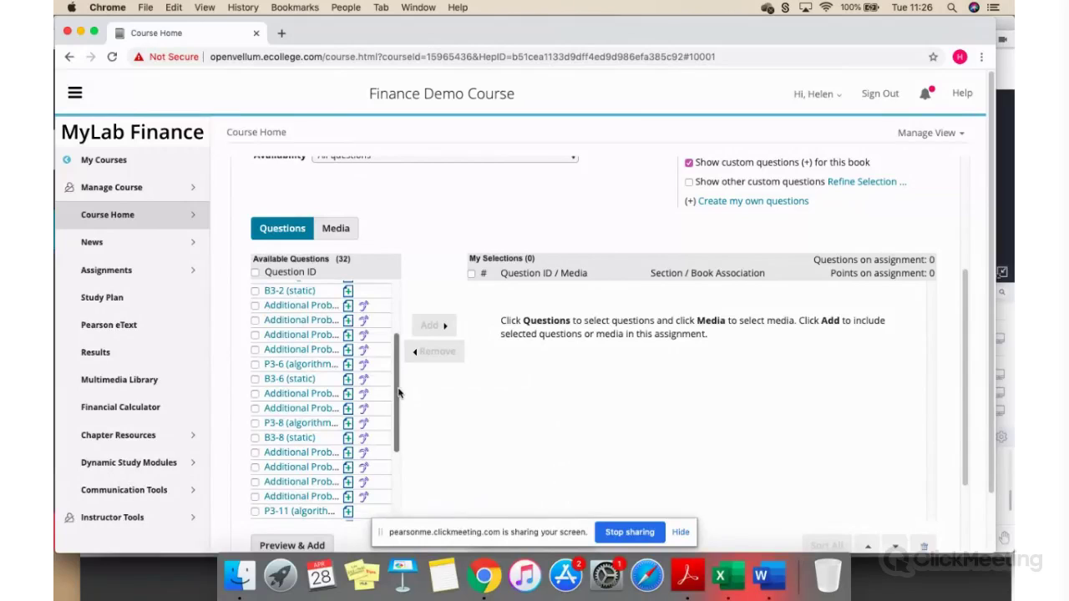
left_click_drag(398, 393, 401, 488)
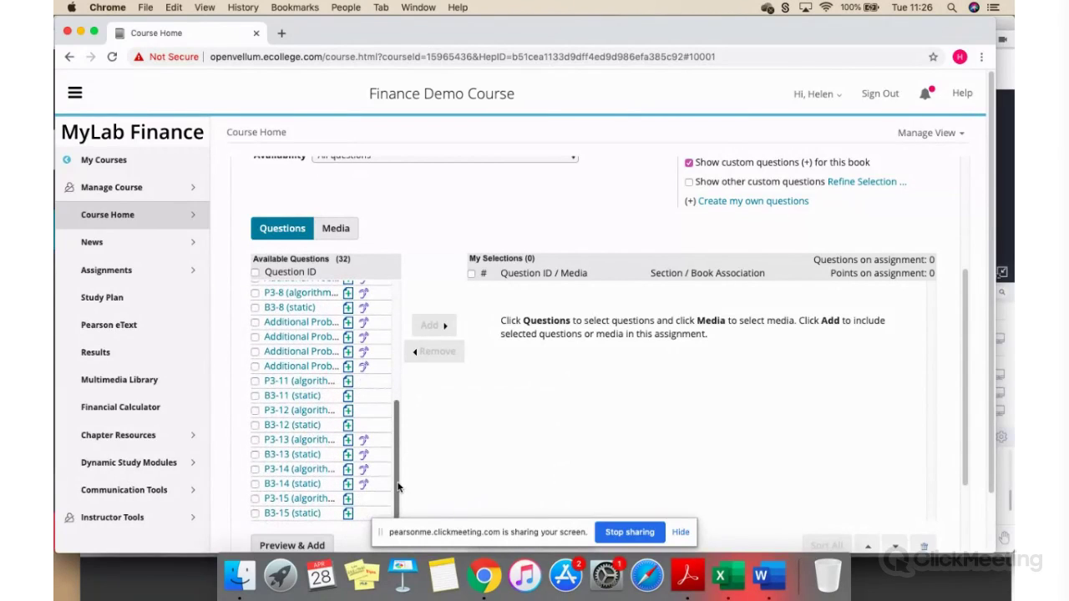
scroll(421, 231, "up", 5)
left_click(426, 218)
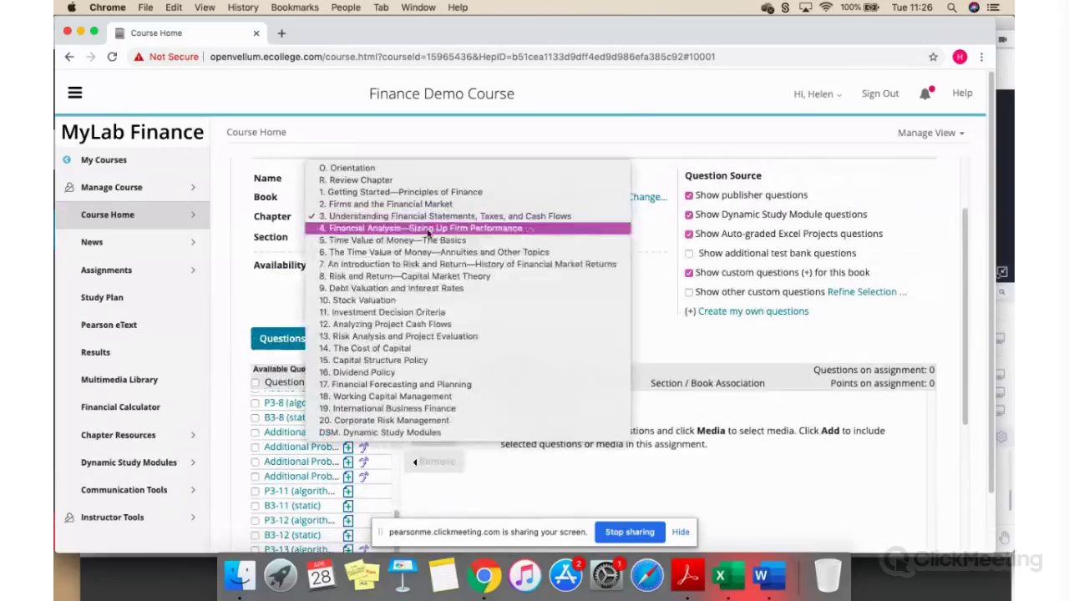
left_click(429, 230)
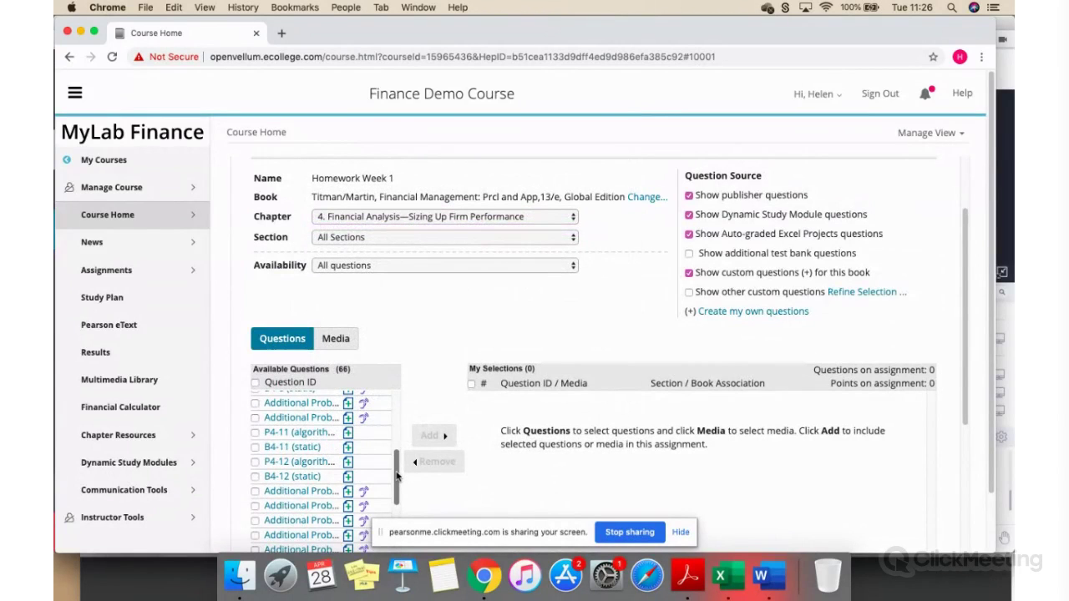
scroll(395, 472, "down", 10)
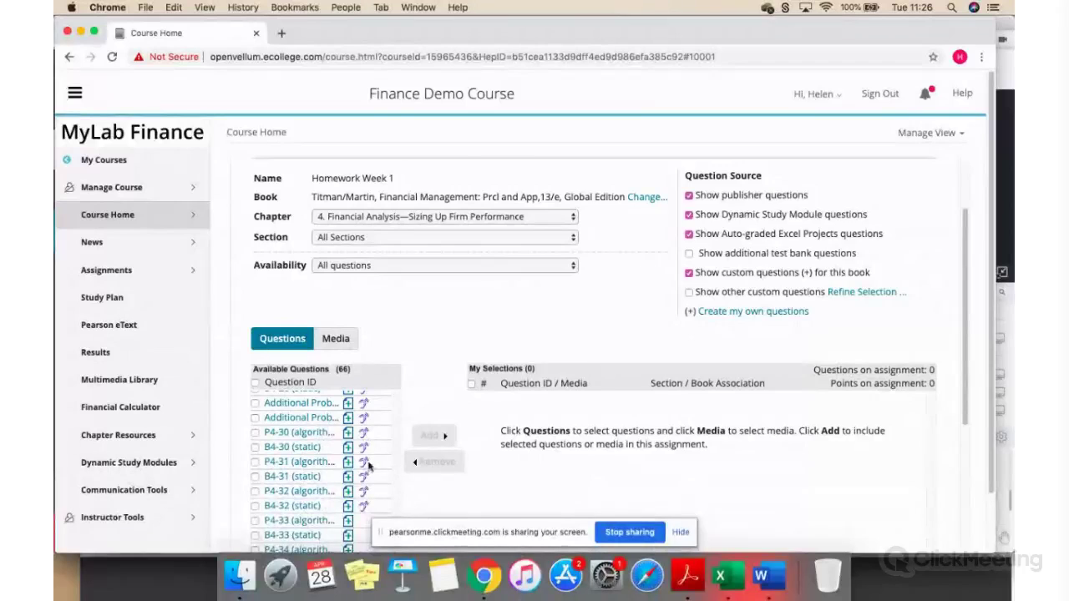
scroll(369, 466, "down", 5)
scroll(357, 309, "up", 15)
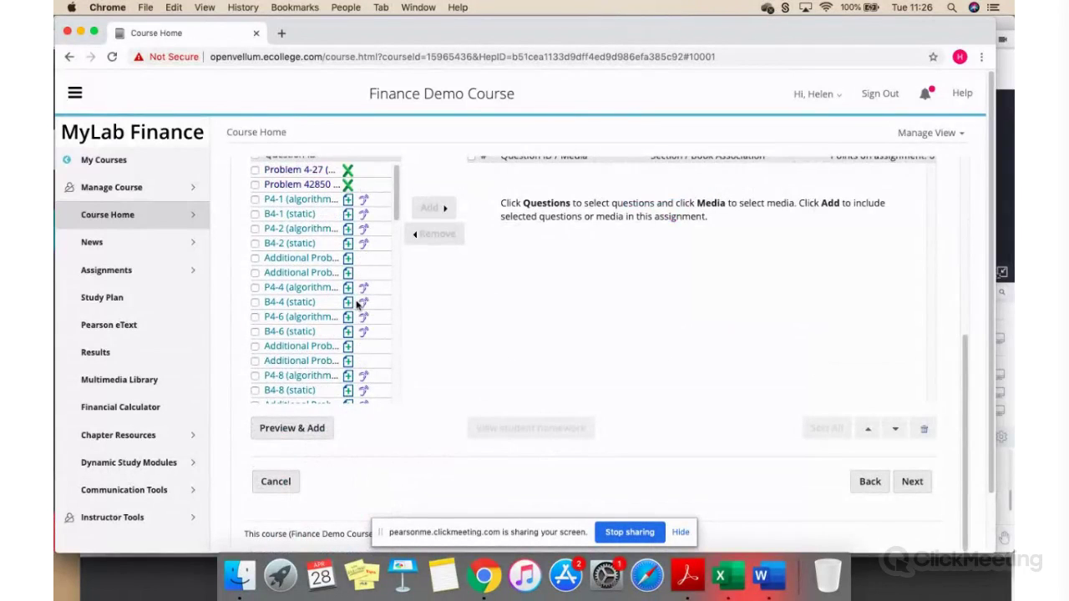
scroll(358, 305, "up", 5)
Step: Switch the chapter filter to 5, Time Value of Money, and preview Additional Problem 5-8
left_click(571, 327)
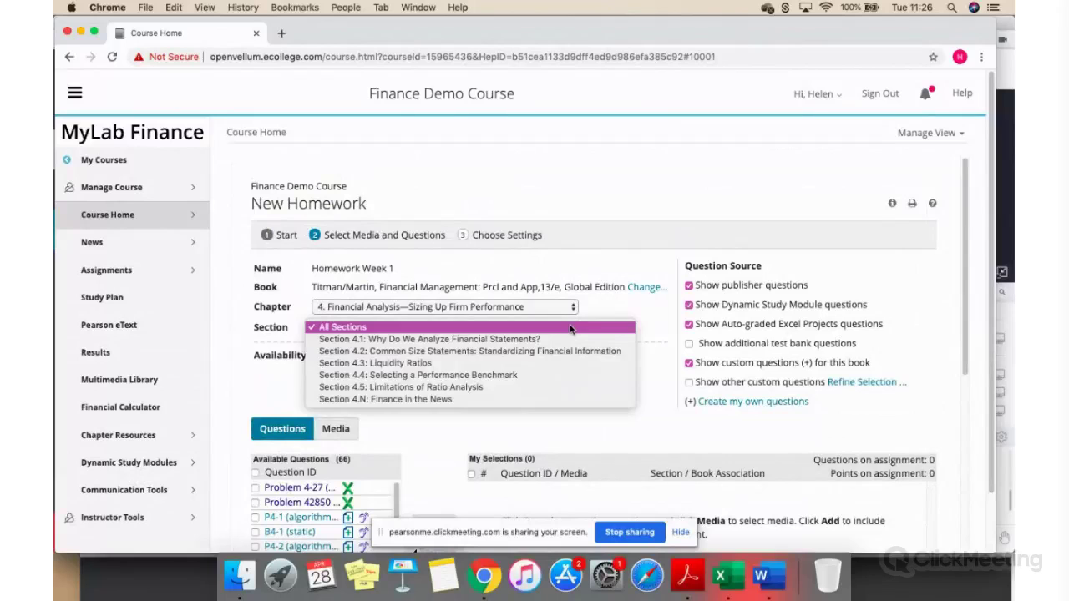
left_click(573, 308)
left_click(573, 308)
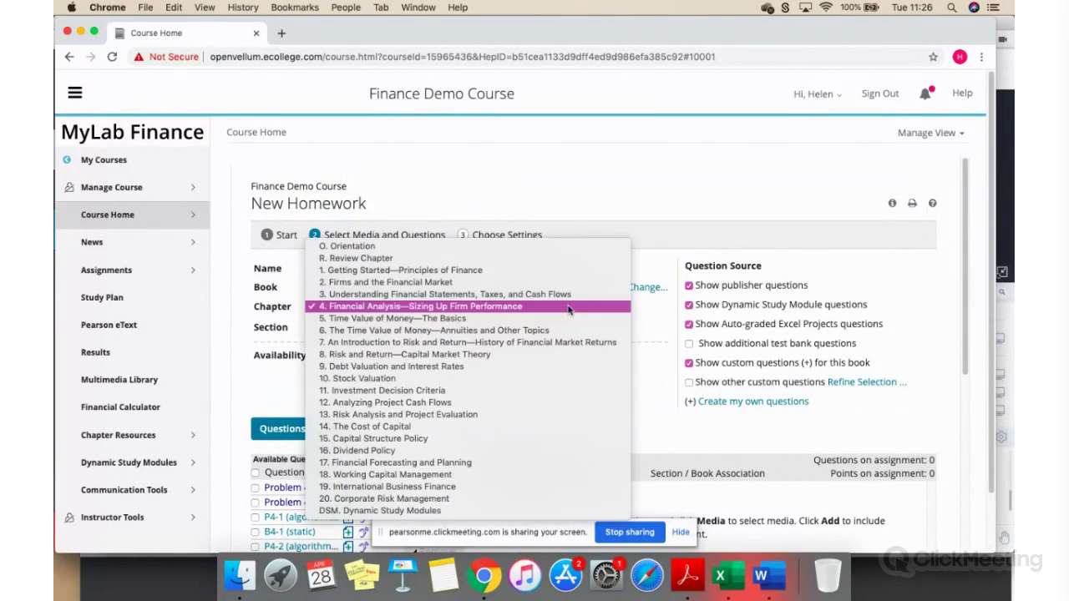
left_click(455, 323)
scroll(455, 334, "down", 5)
scroll(317, 334, "down", 5)
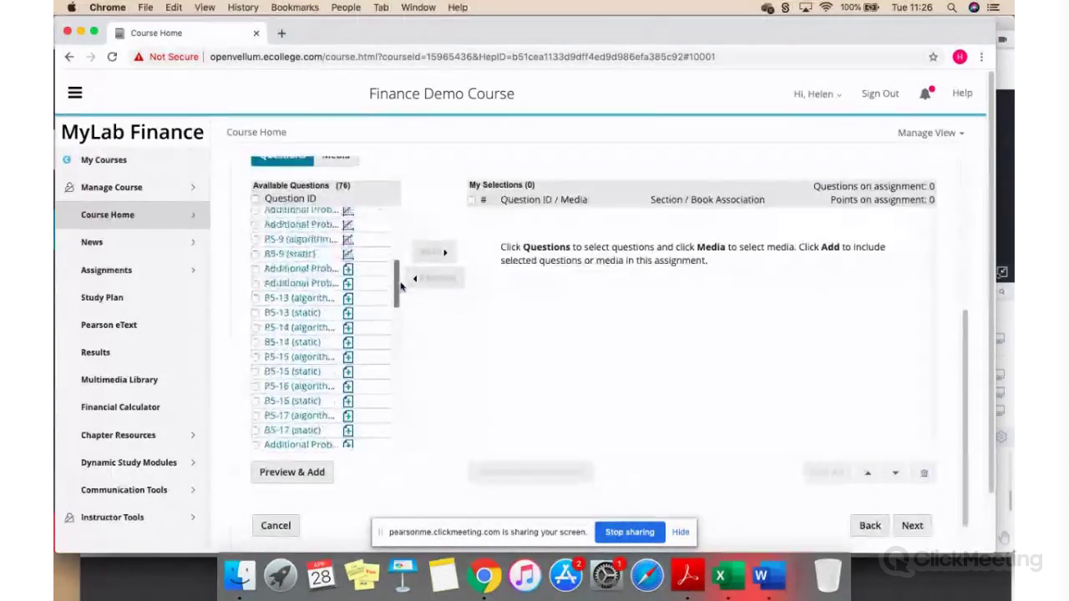
mouse_move(316, 276)
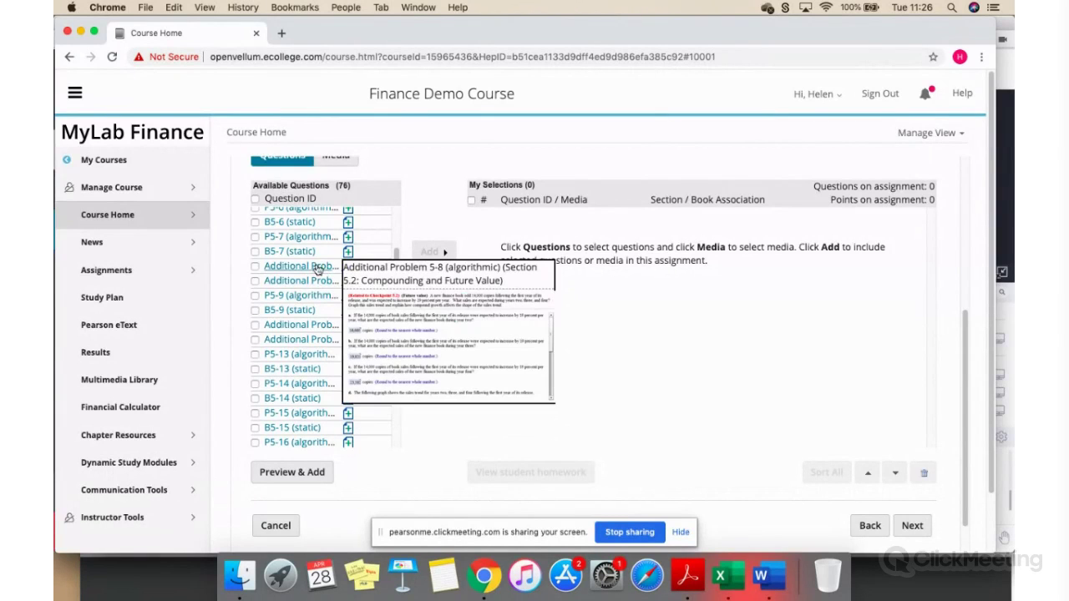
left_click(316, 268)
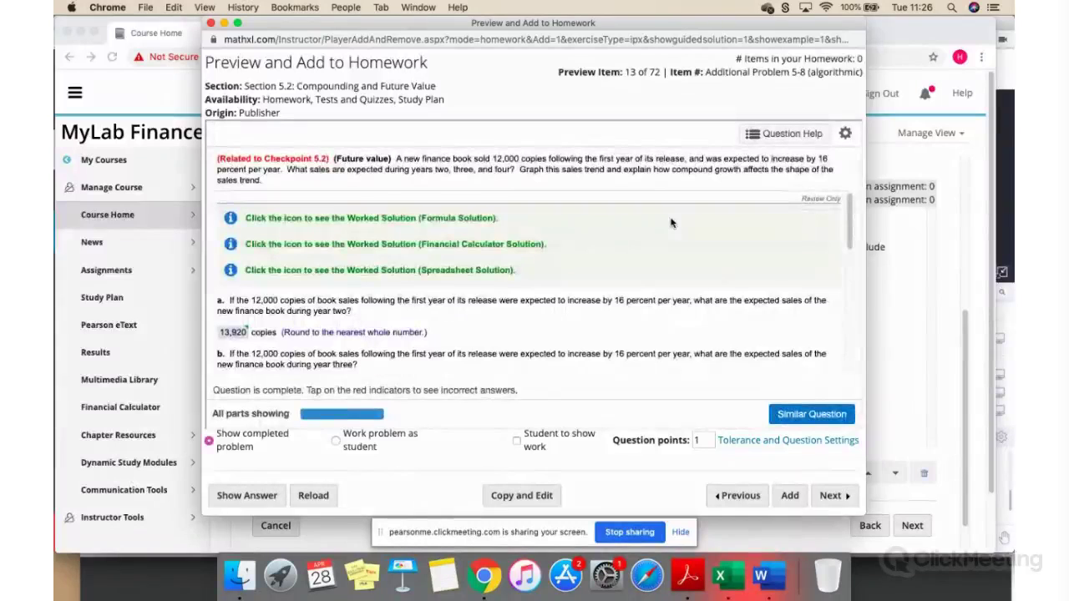
Step: Review Additional Problem 5-8 in the student work view, then close the preview window
scroll(608, 349, "down", 3)
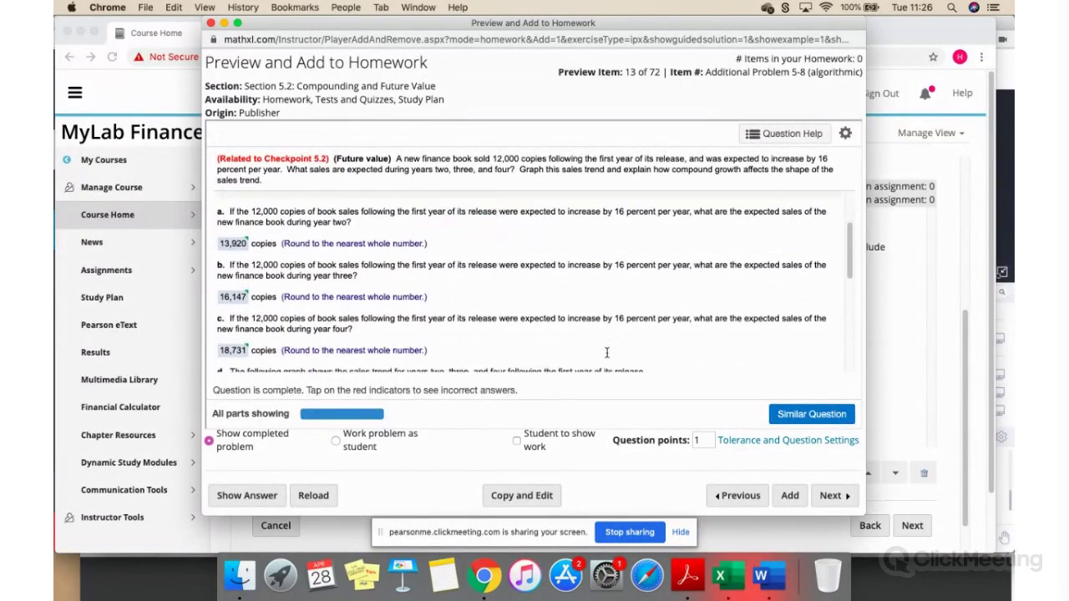
scroll(608, 352, "down", 5)
scroll(608, 353, "up", 2)
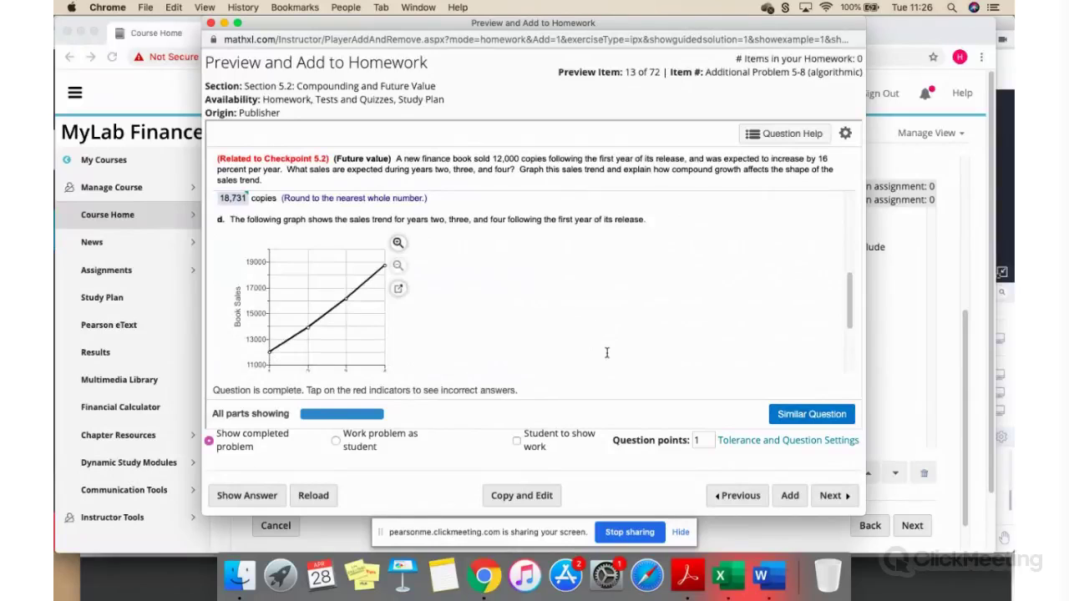
scroll(608, 352, "down", 3)
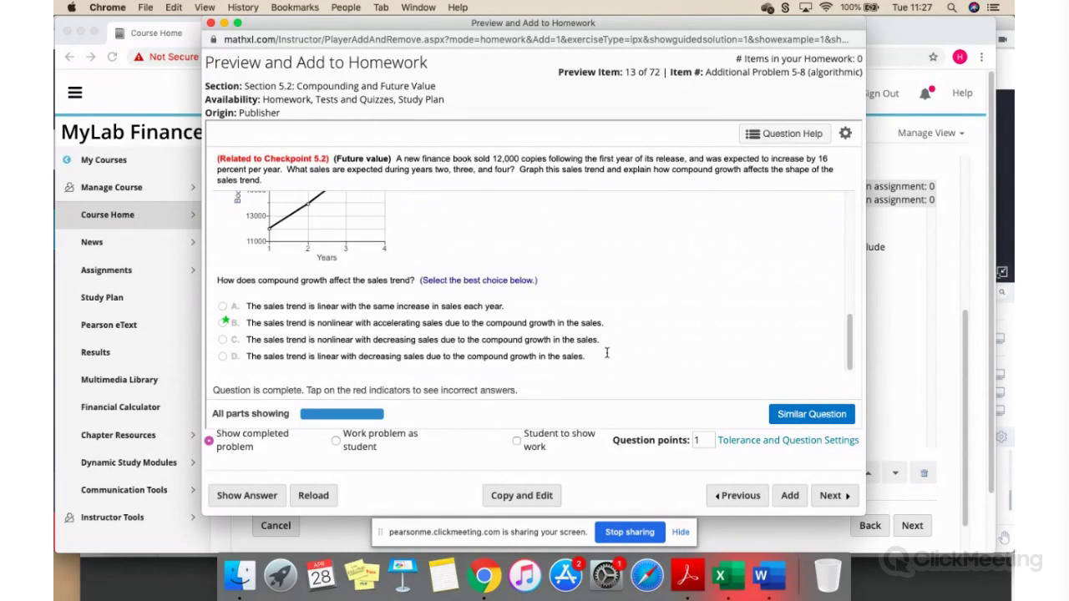
left_click(354, 447)
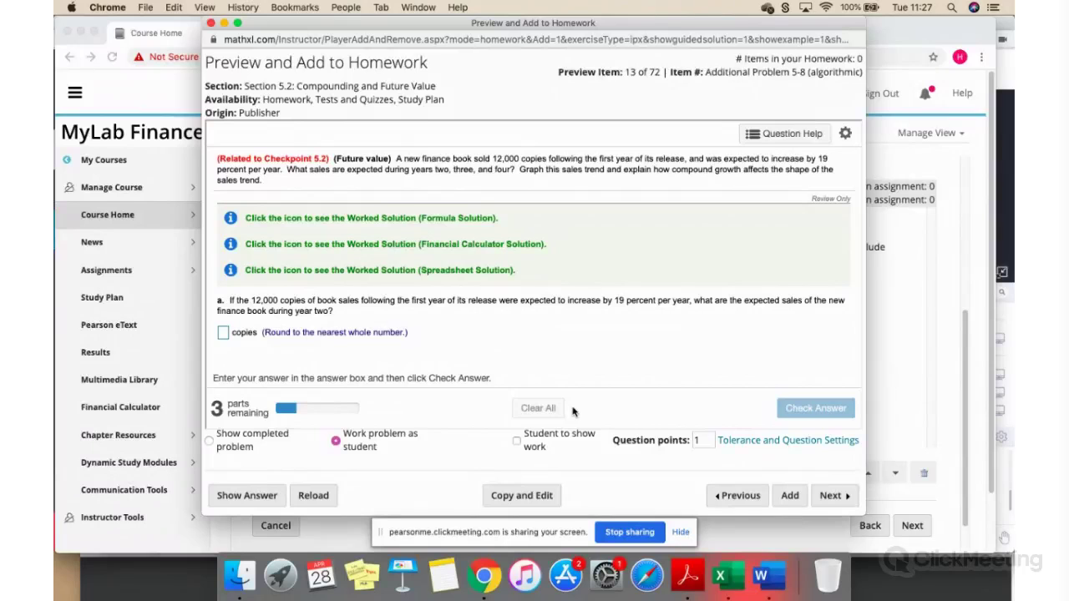
left_click(212, 24)
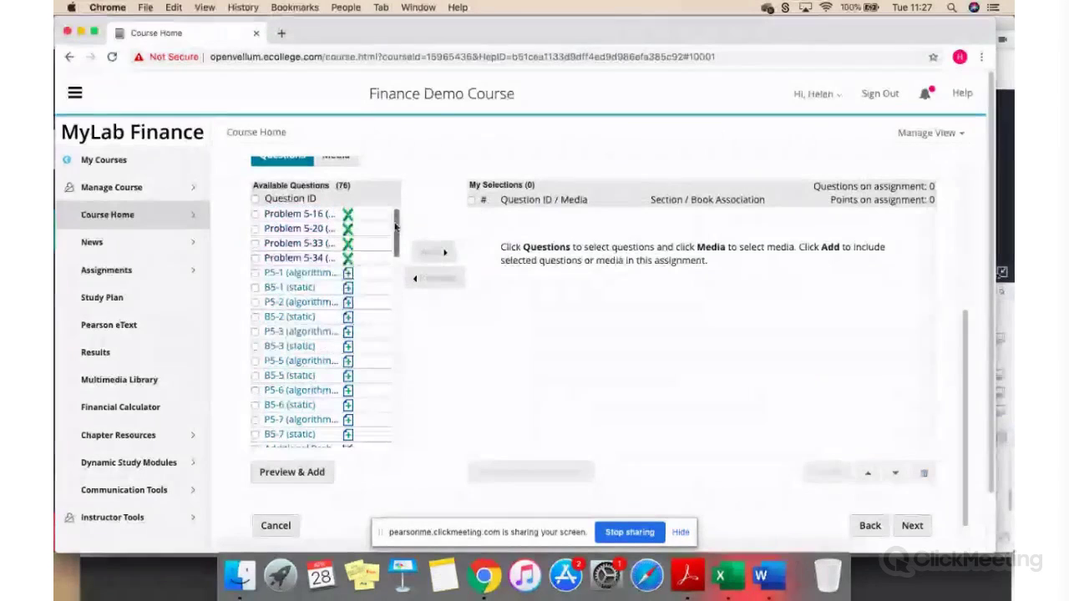
Step: Add Problem 5-33, B5-2, B5-3, P5-5 and P5-33 (algorithmic) to the homework
left_click(254, 243)
mouse_move(280, 305)
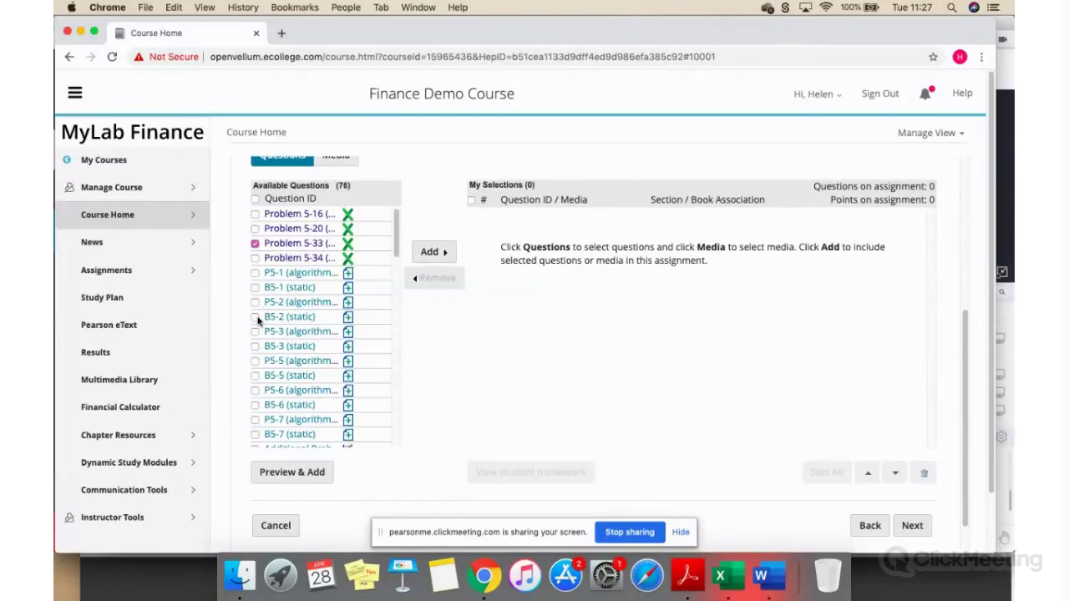
left_click(255, 317)
left_click(254, 361)
left_click(255, 345)
mouse_move(290, 365)
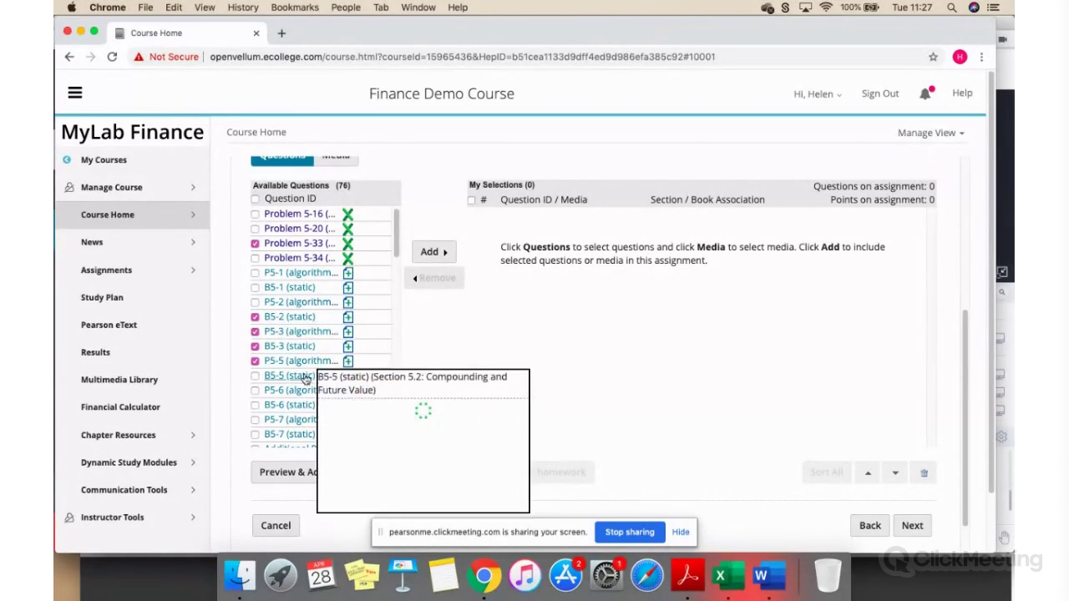
scroll(307, 372, "down", 5)
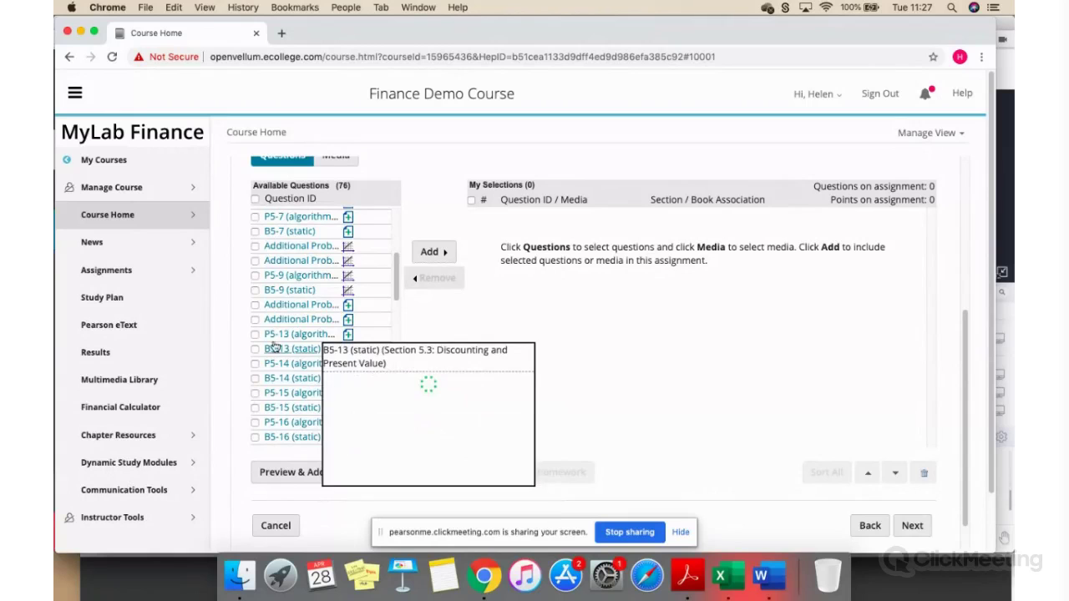
scroll(312, 389, "down", 10)
scroll(313, 406, "down", 3)
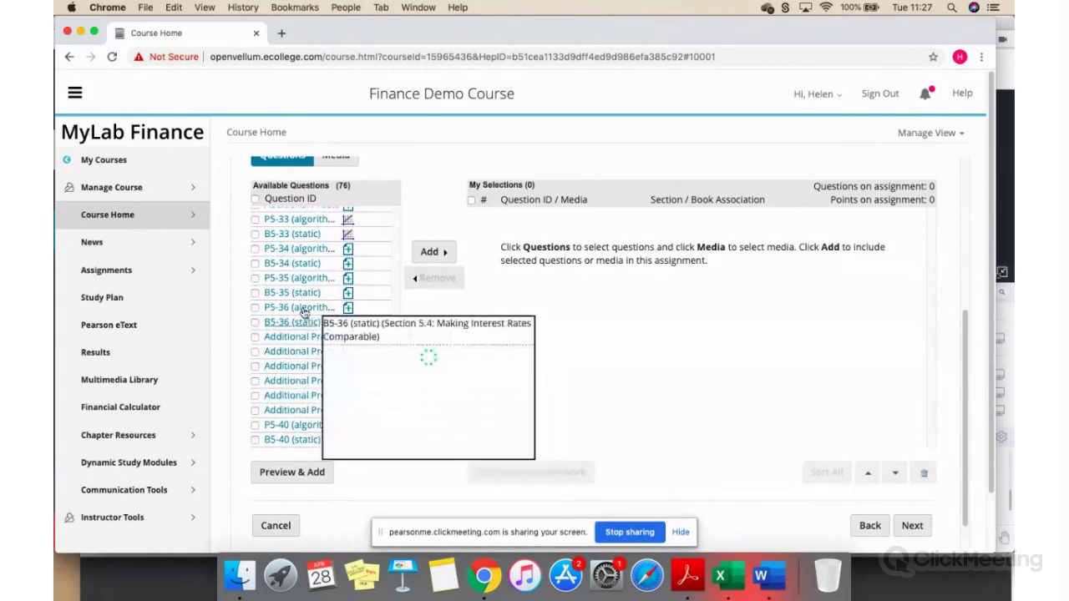
left_click(255, 219)
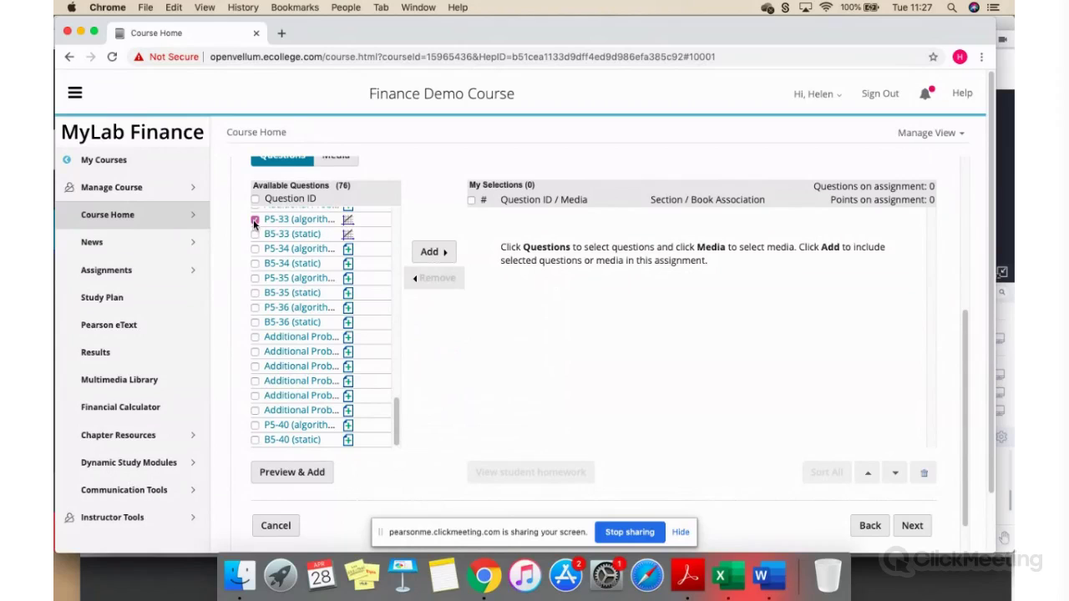
left_click(435, 252)
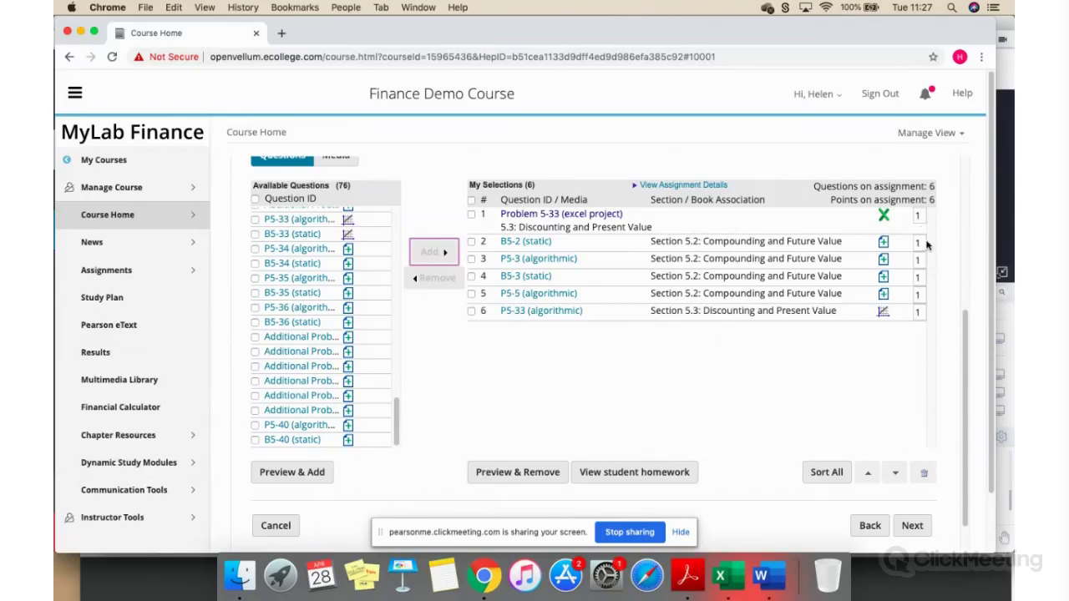
Step: Give the Excel project question 4 points and P5-33 (algorithmic) 2 points
double_click(920, 311)
type("3")
left_click(918, 216)
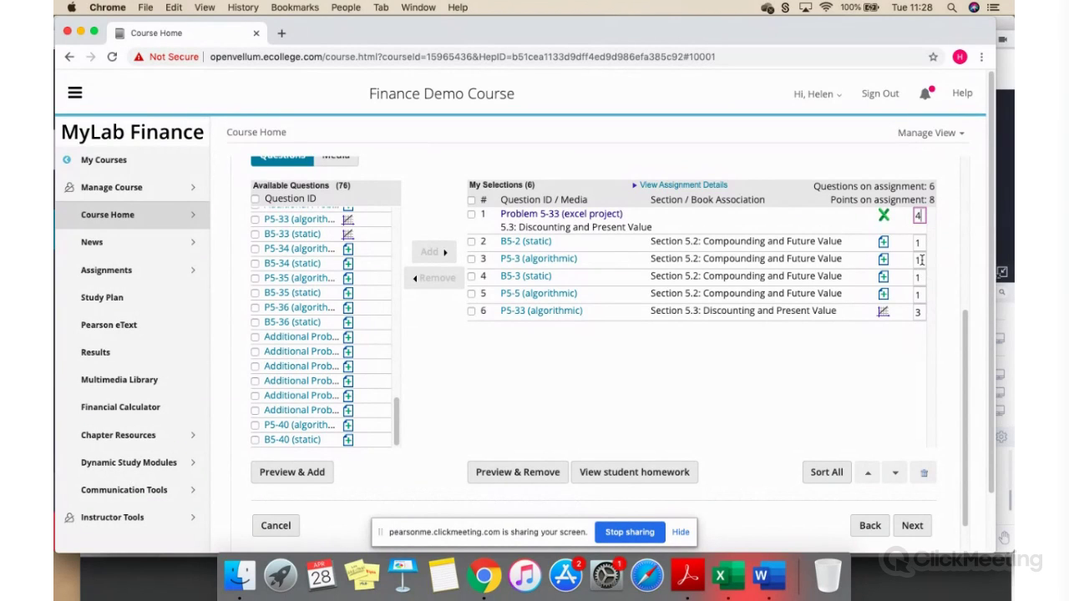
left_click(919, 311)
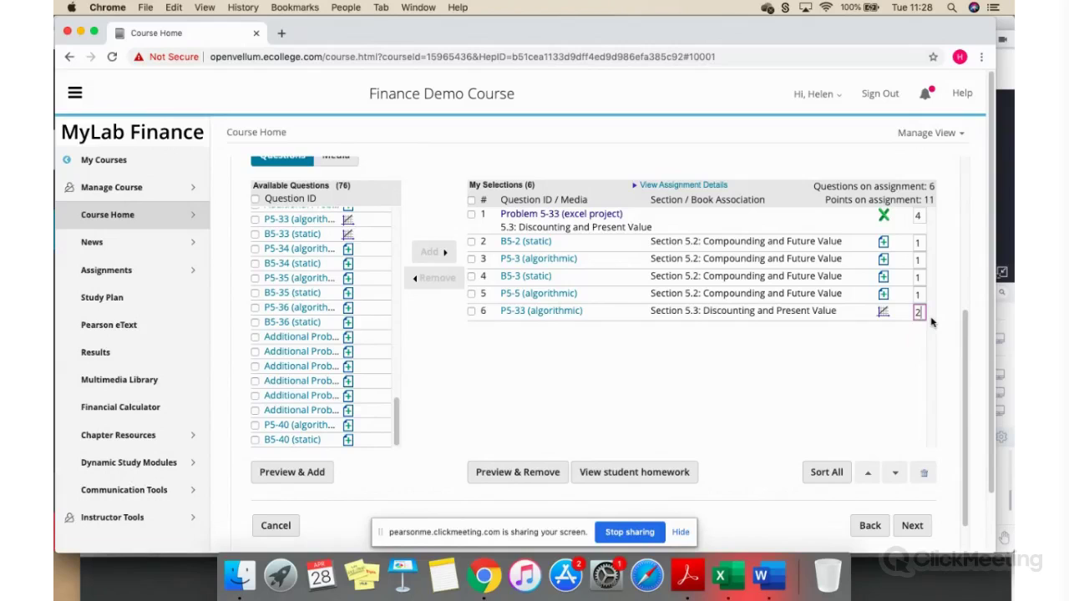
left_click(912, 359)
left_click(915, 525)
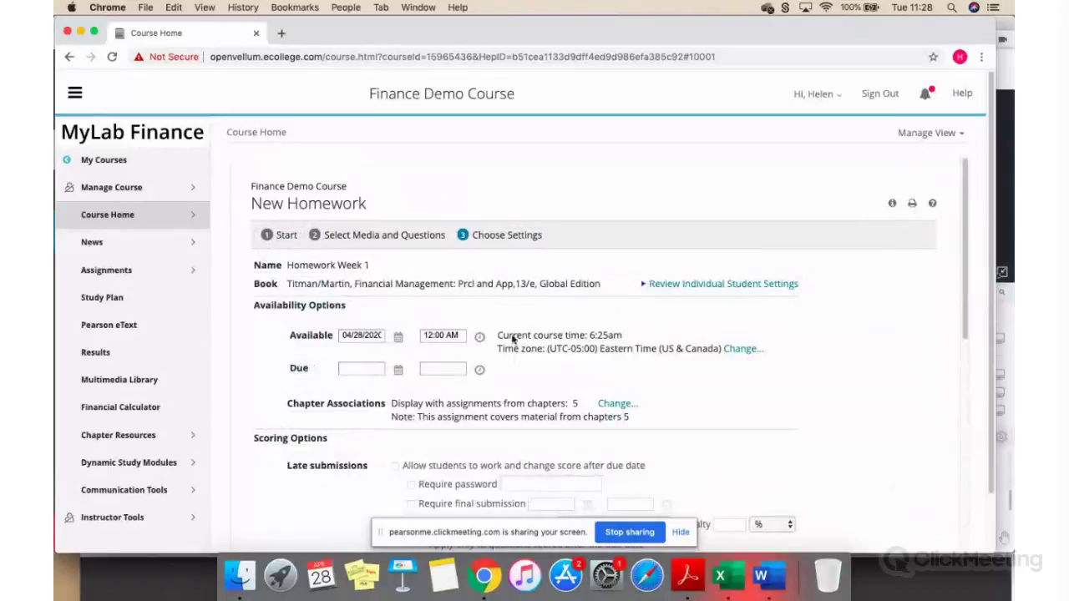
Step: Set the homework's due date to 05/05/2020
left_click(369, 337)
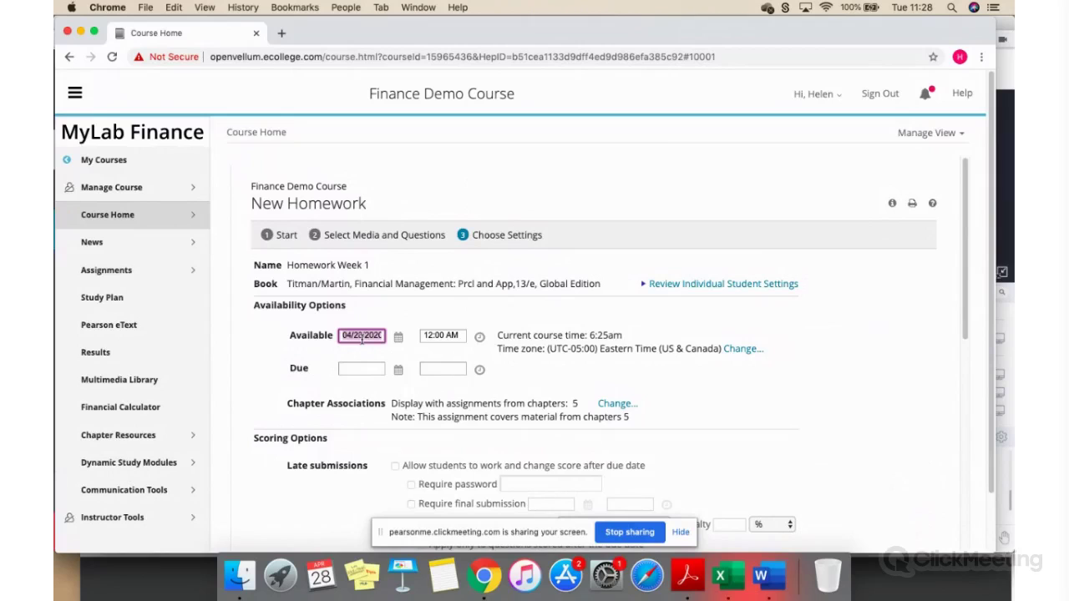
left_click(364, 369)
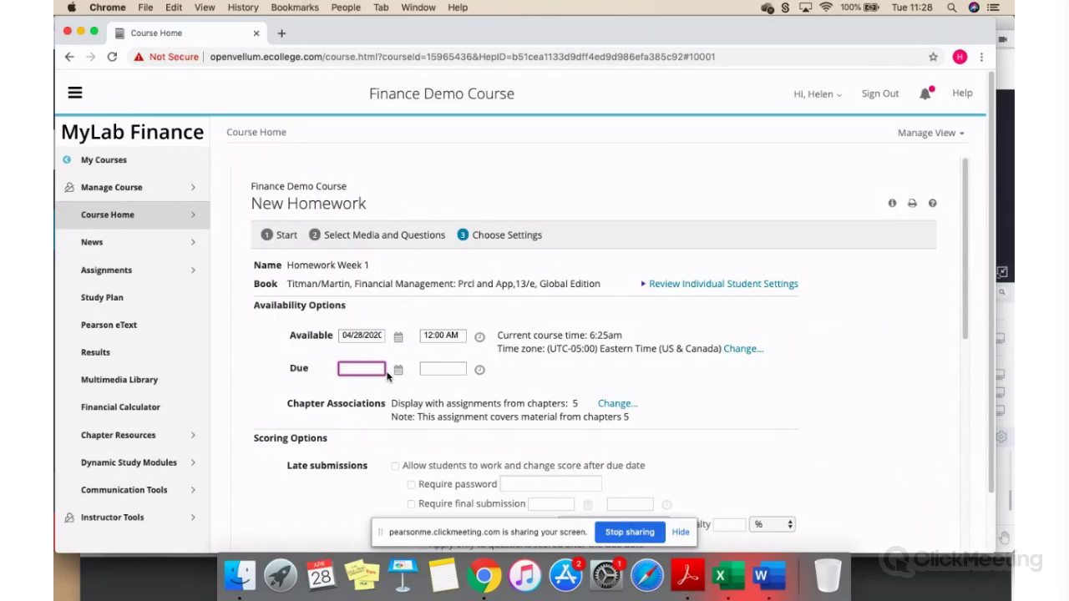
left_click(399, 370)
left_click(395, 488)
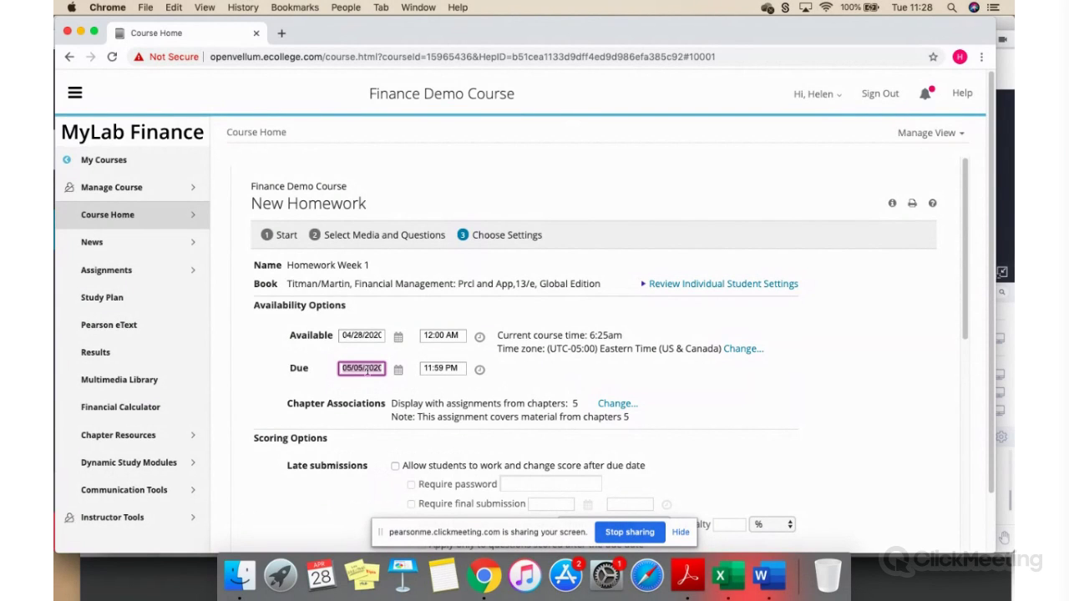
Step: Limit each question to 3 attempts
scroll(707, 414, "down", 5)
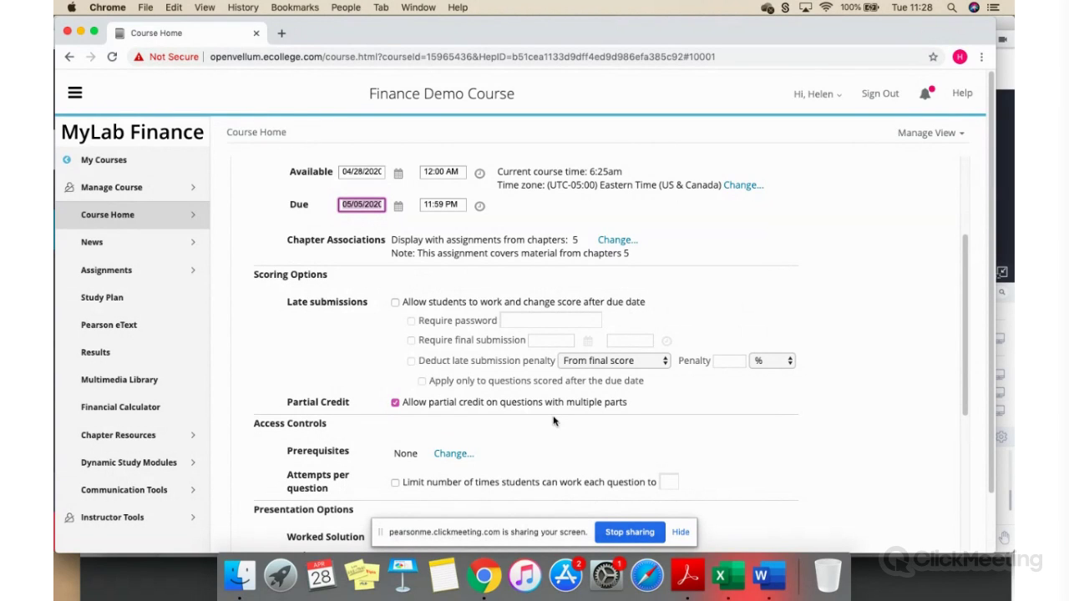
scroll(588, 397, "down", 5)
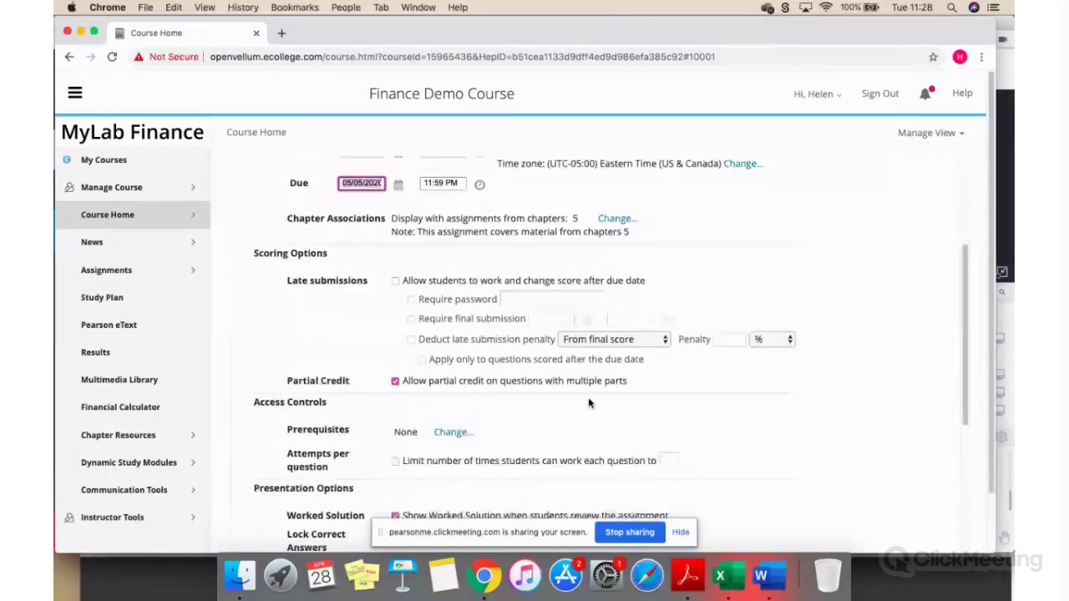
scroll(589, 404, "down", 1)
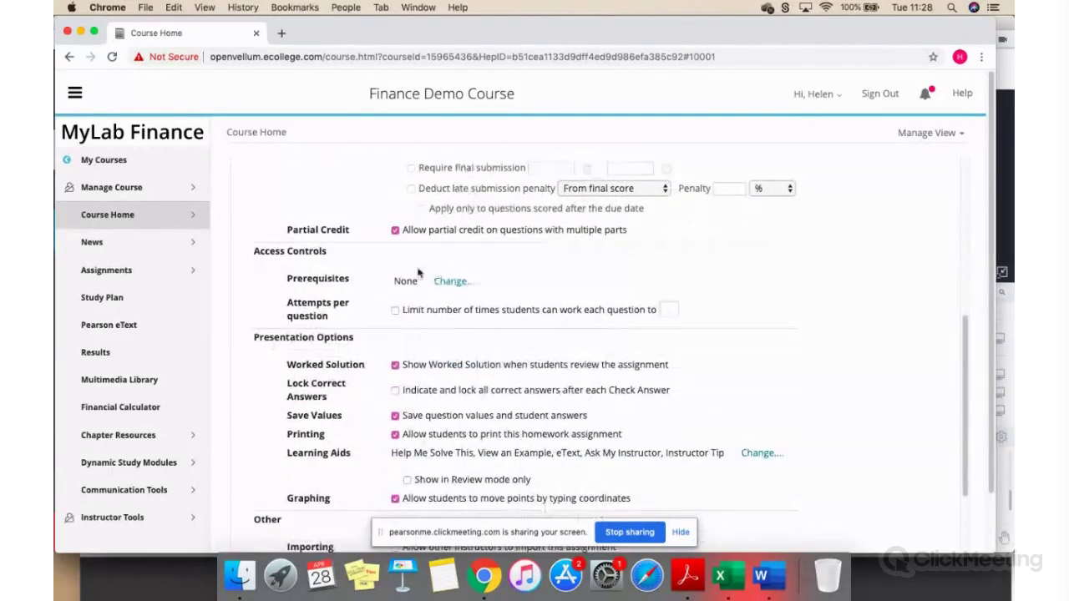
left_click(395, 310)
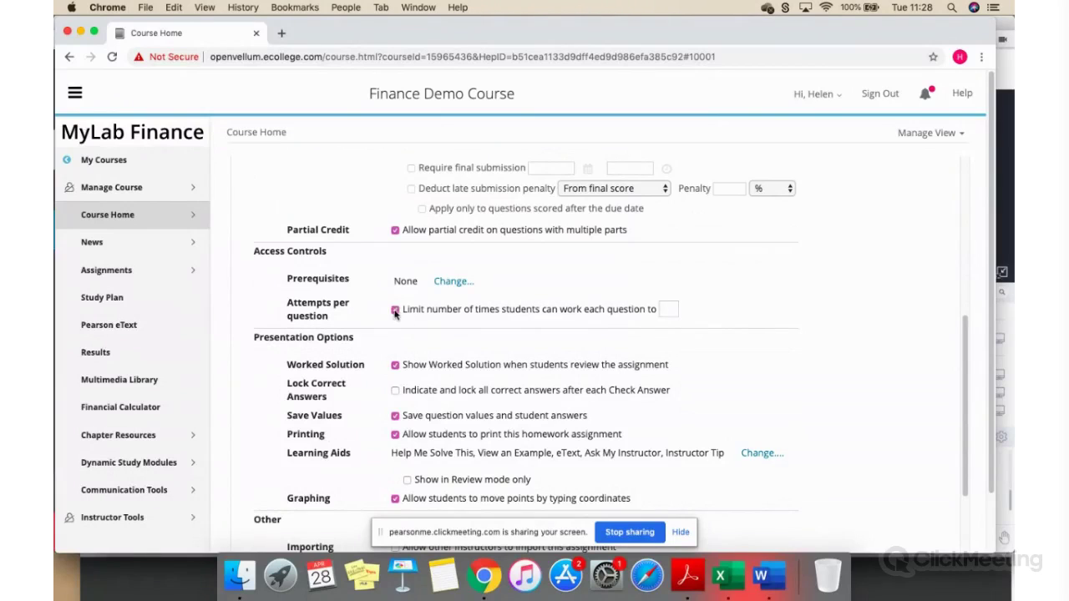
left_click(667, 310)
type("3")
left_click(700, 317)
Step: Save and assign Homework Week 1
scroll(711, 383, "down", 2)
scroll(702, 377, "down", 1)
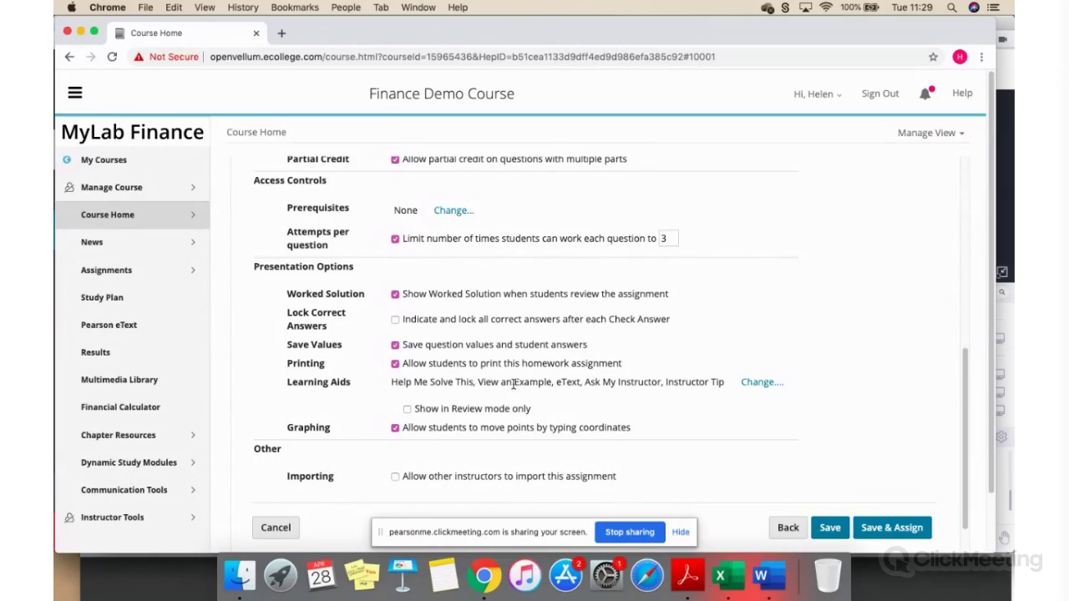
scroll(513, 385, "down", 1)
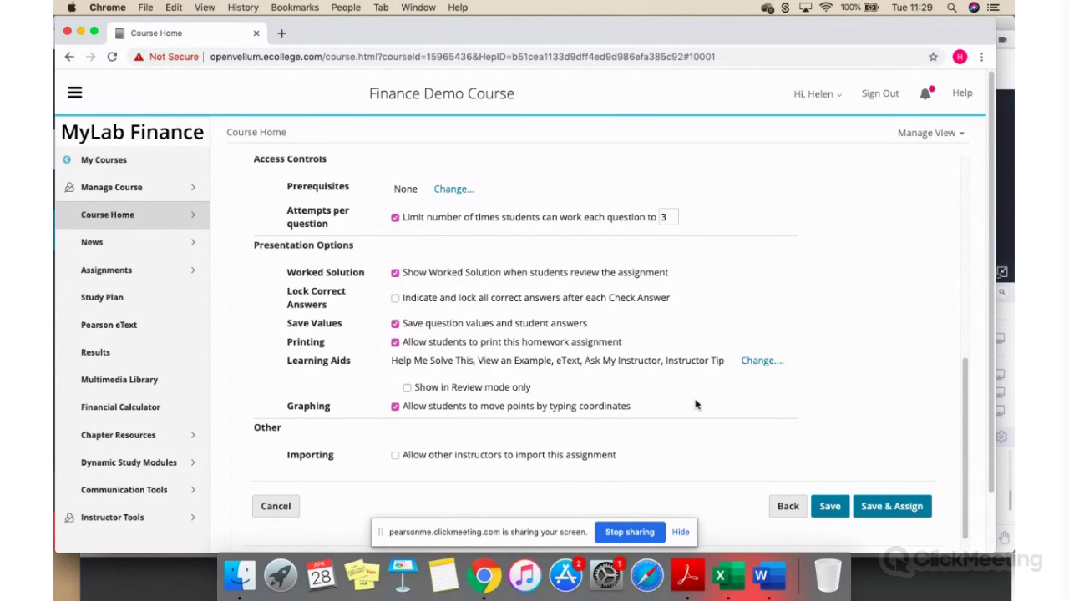
scroll(702, 406, "down", 1)
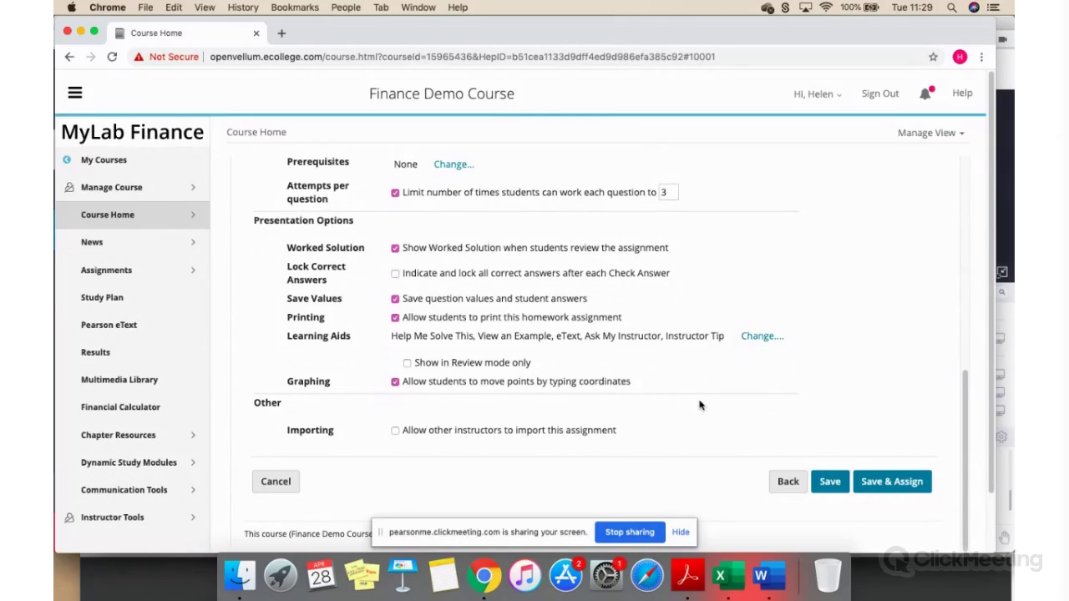
left_click(887, 482)
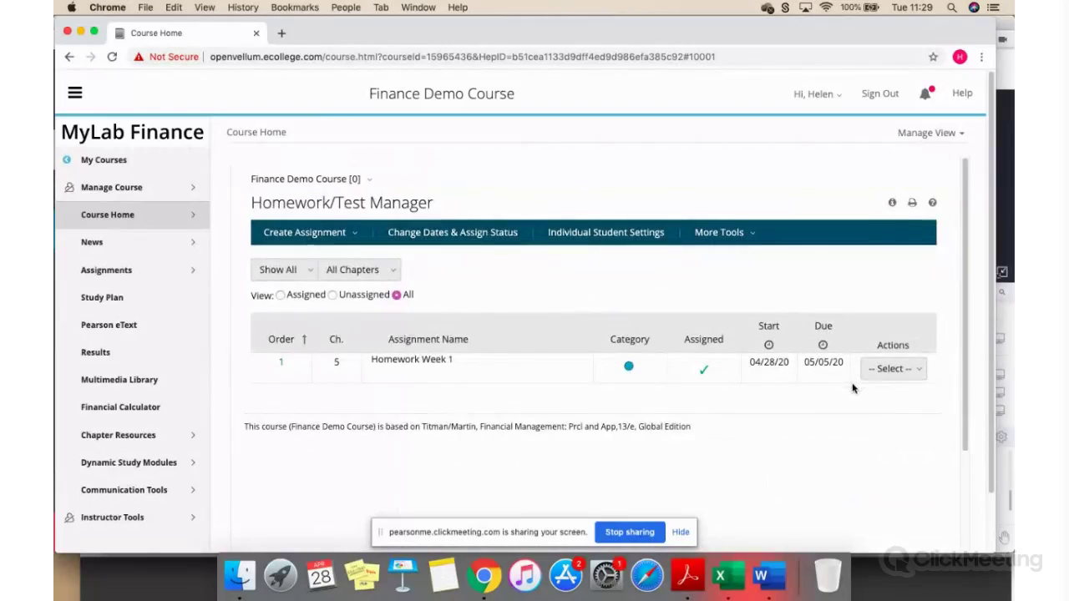
Step: Create a new test titled 'Test 1' and continue to choosing its questions
left_click(353, 238)
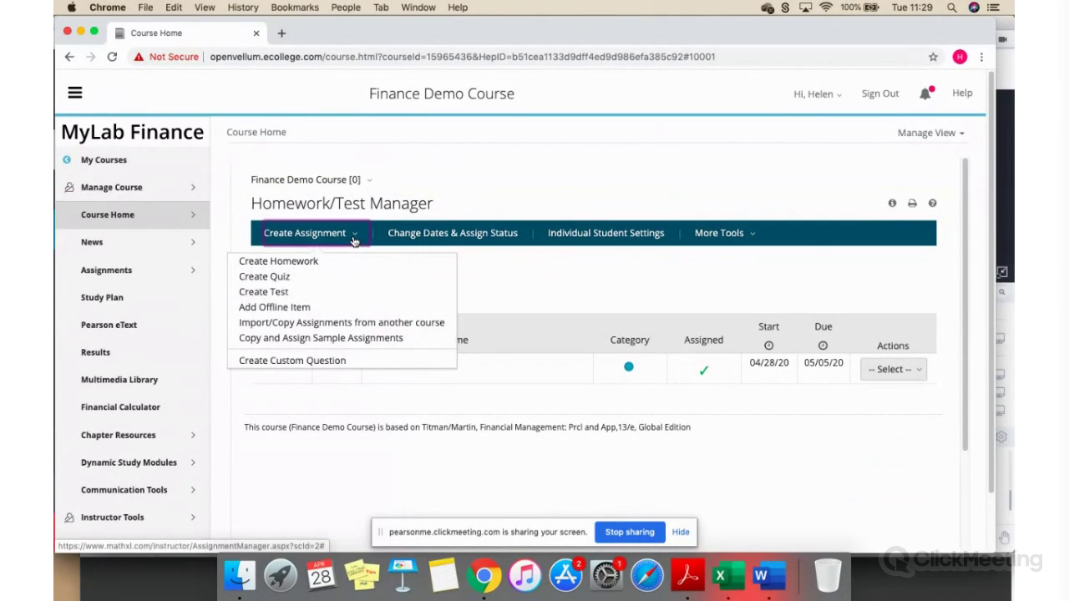
left_click(279, 293)
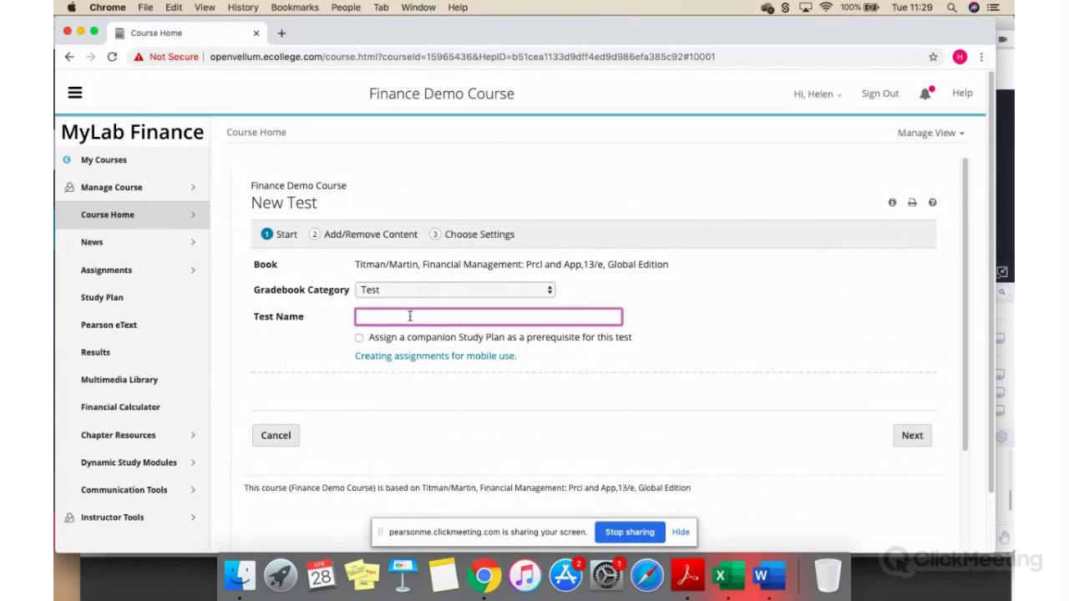
type("Test 1")
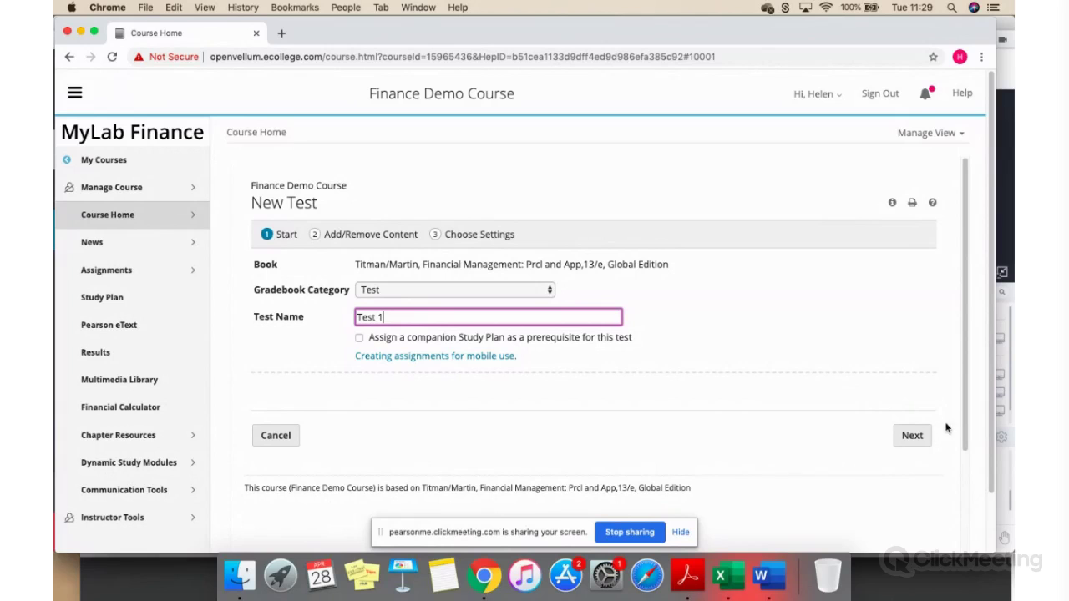
left_click(920, 438)
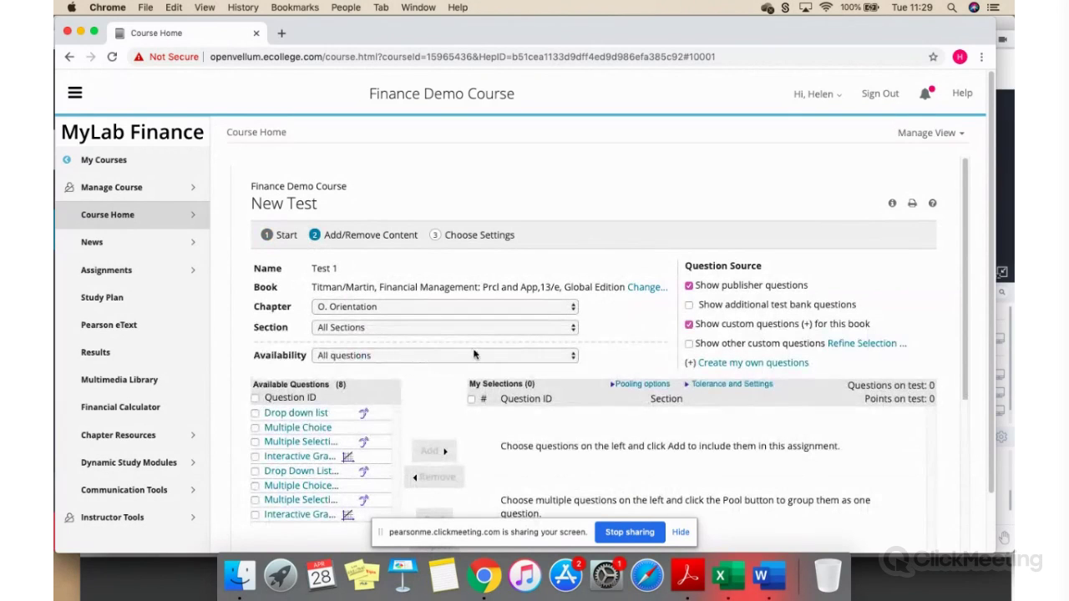
Step: Filter to chapter 7 and add P7-5, P7-6, P7-8, P7-9 and P7-10 to the test
scroll(474, 381, "down", 2)
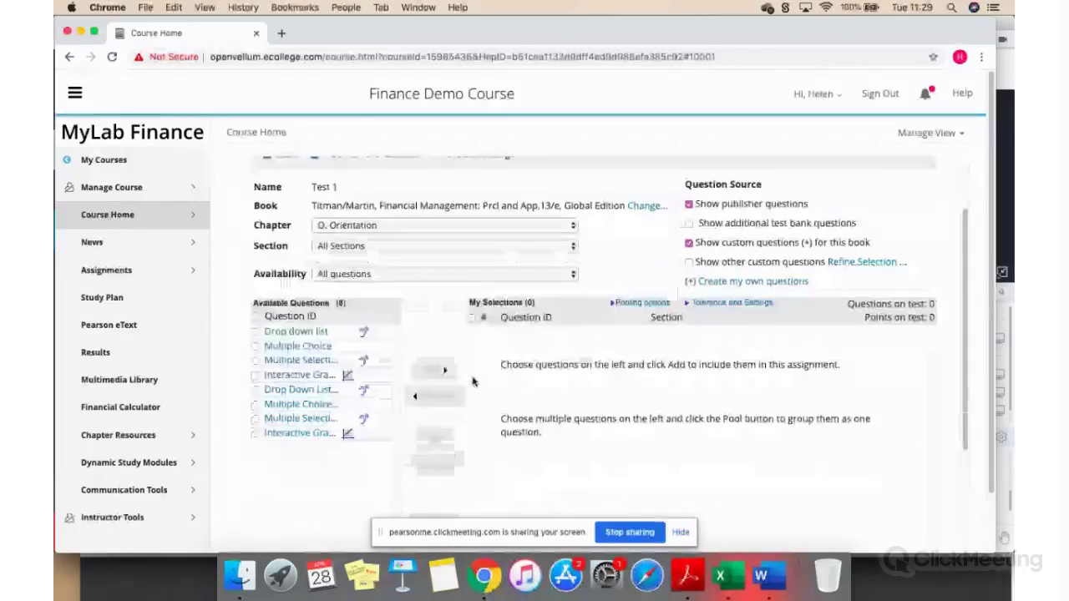
left_click(482, 224)
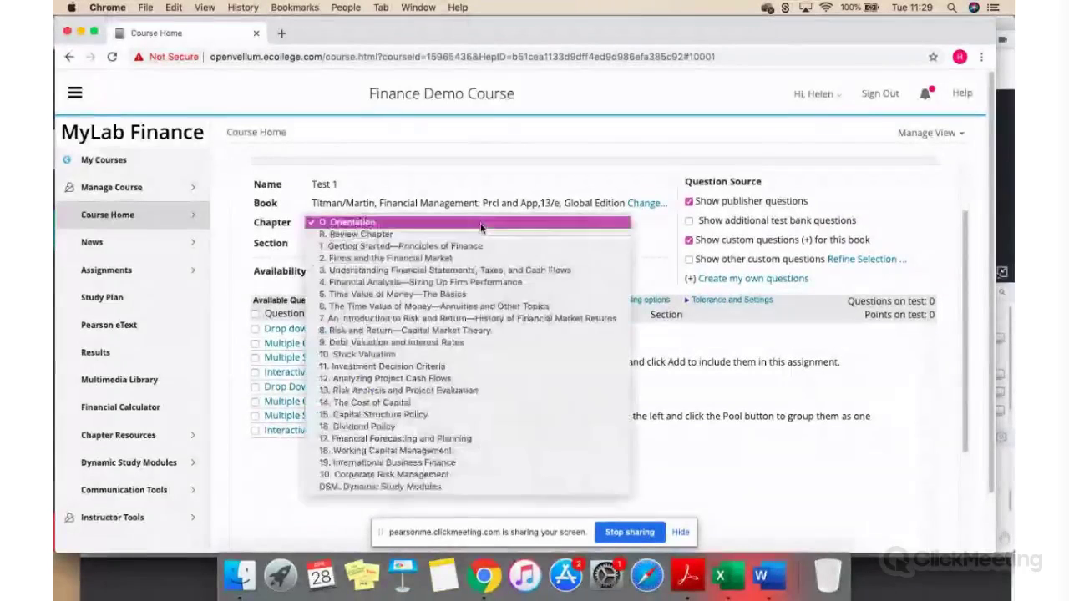
left_click(435, 318)
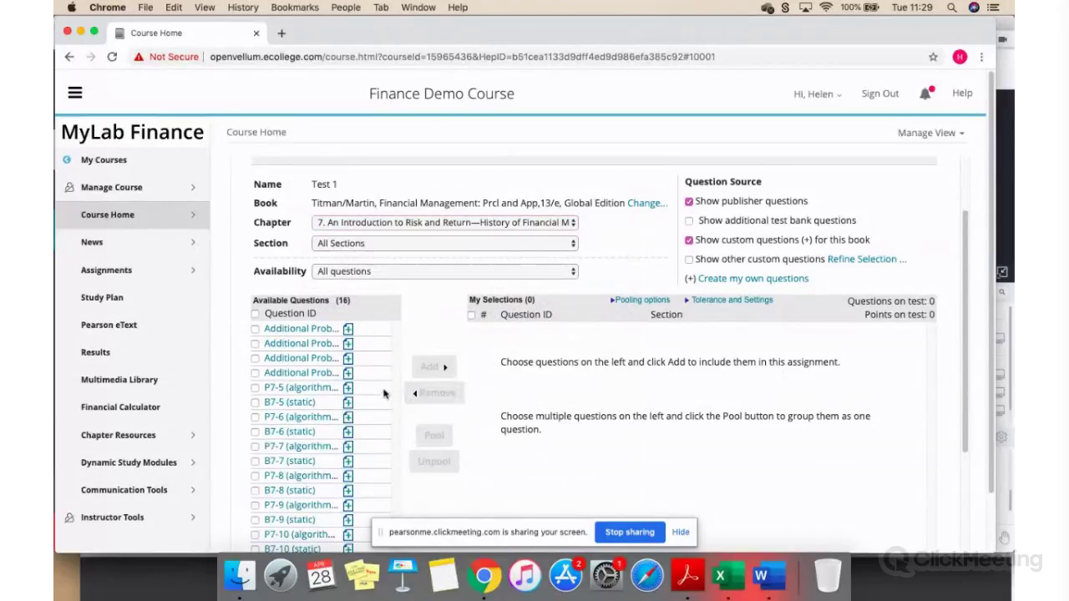
left_click(255, 387)
left_click(255, 417)
scroll(258, 416, "down", 3)
left_click(255, 317)
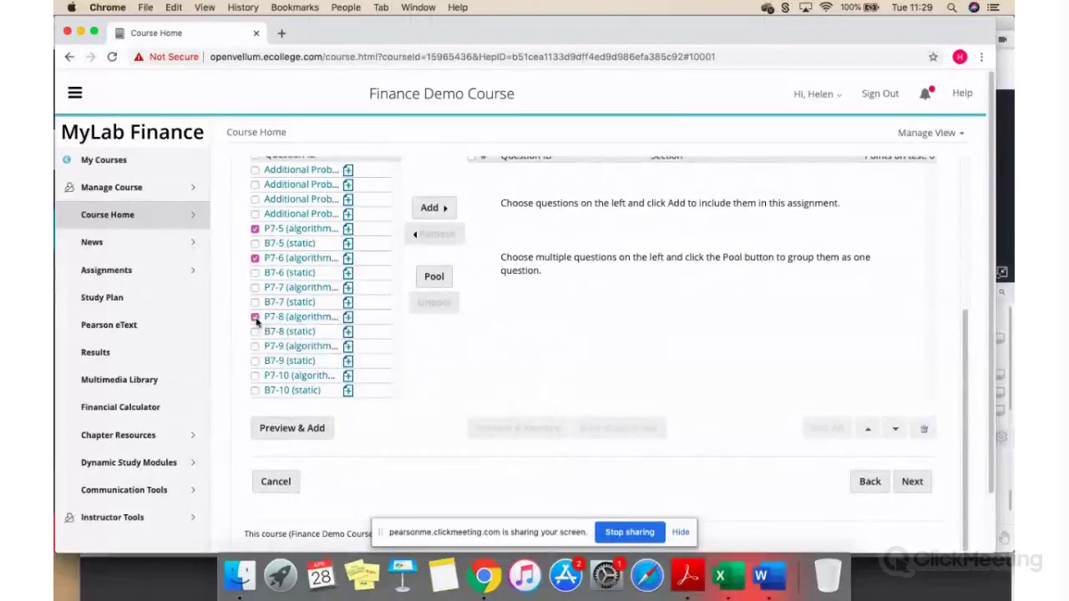
left_click(255, 346)
left_click(255, 375)
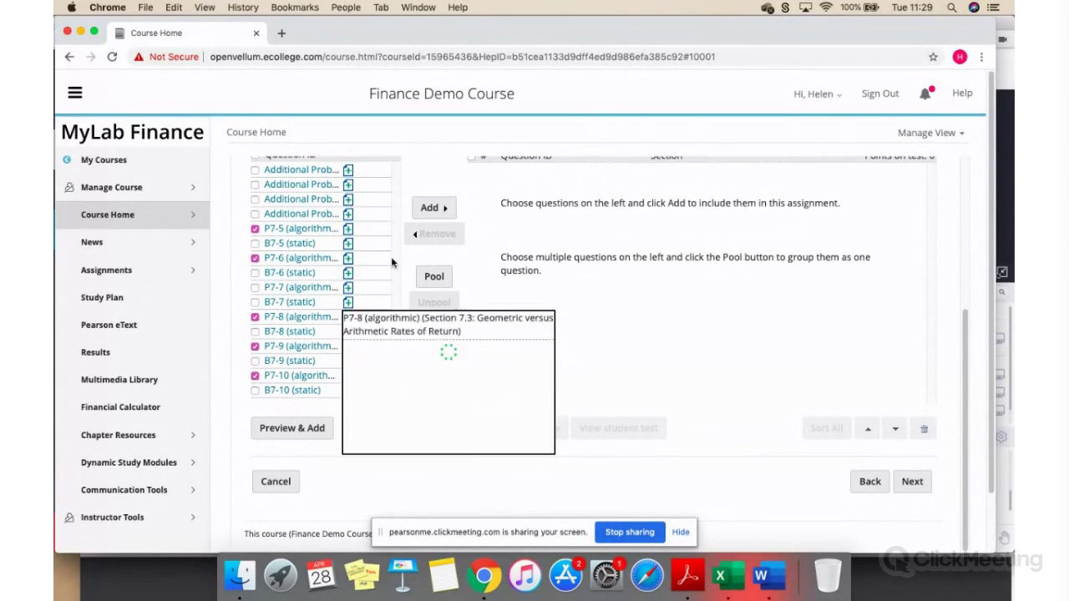
left_click(433, 207)
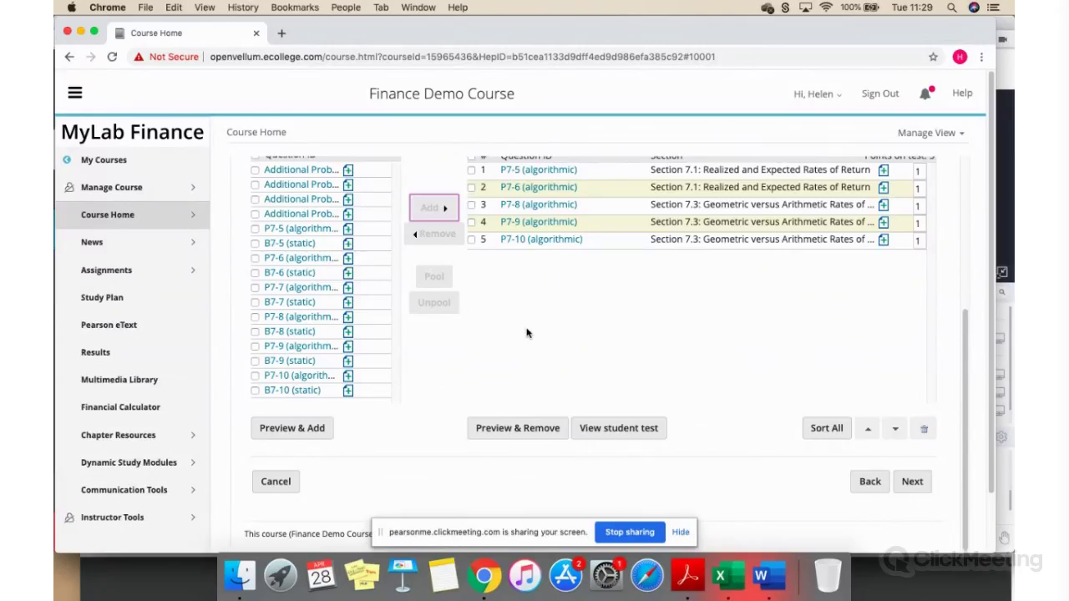
Step: Review the five added questions worth 5 points and continue to test settings
scroll(527, 334, "up", 5)
scroll(568, 422, "down", 2)
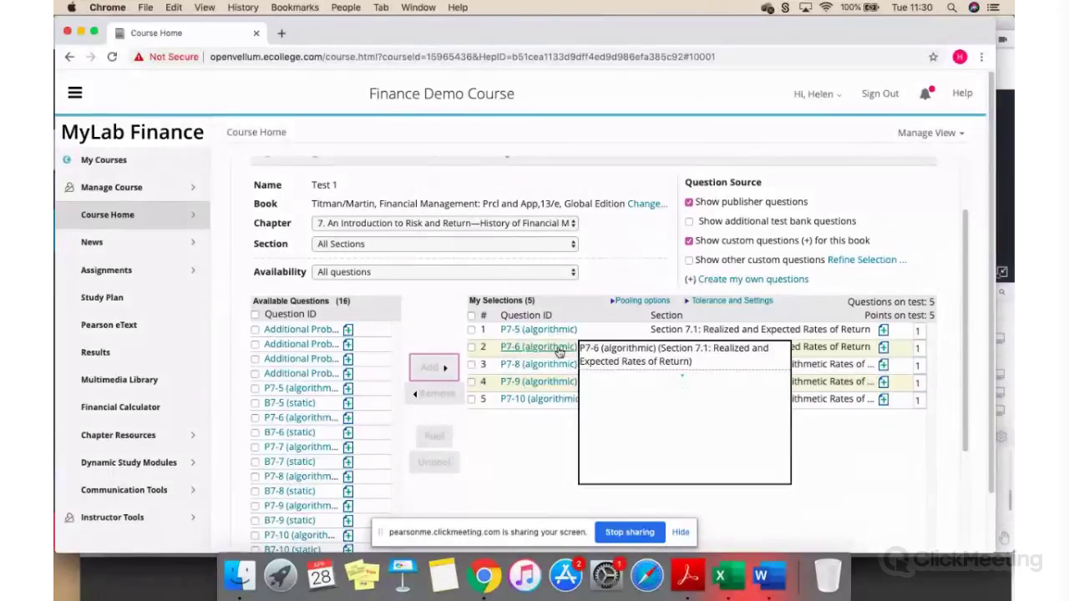
mouse_move(561, 334)
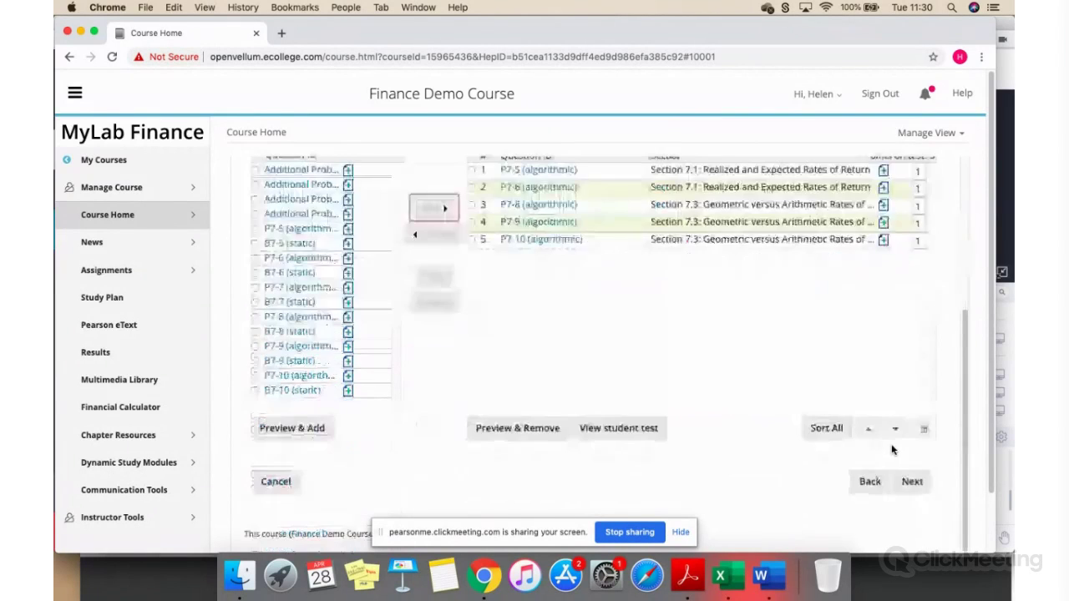
scroll(860, 438, "down", 3)
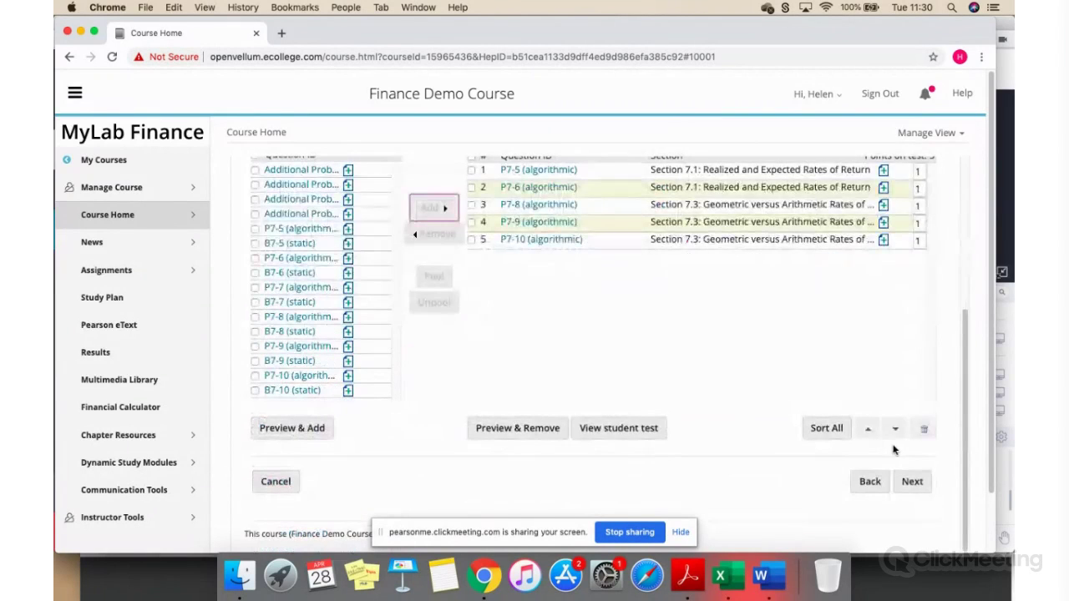
left_click(914, 485)
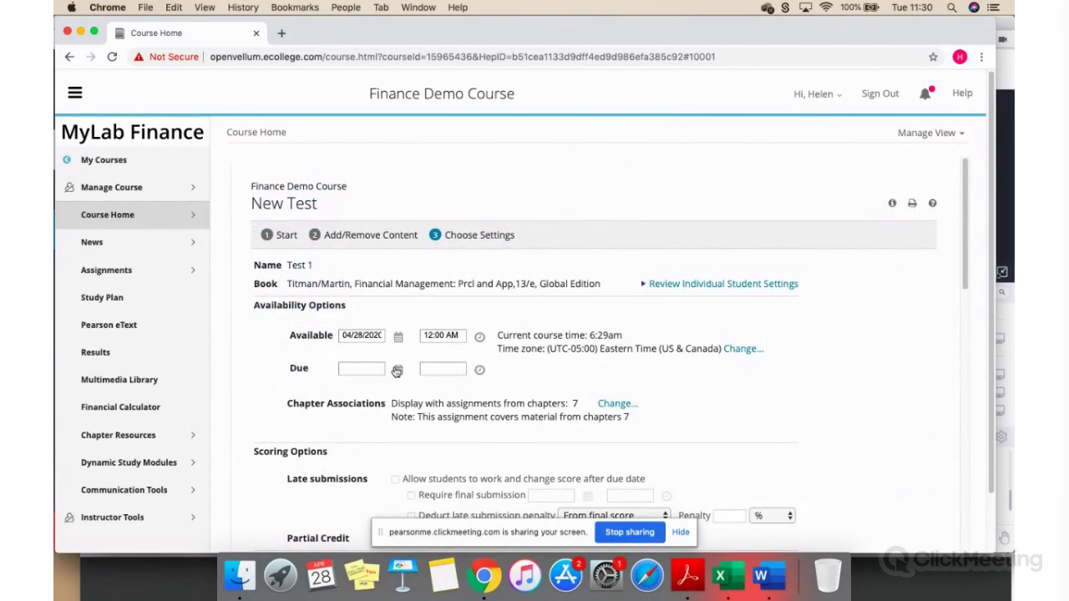
Step: Require instructors to re-enable access for interrupted test attempts
scroll(727, 388, "down", 3)
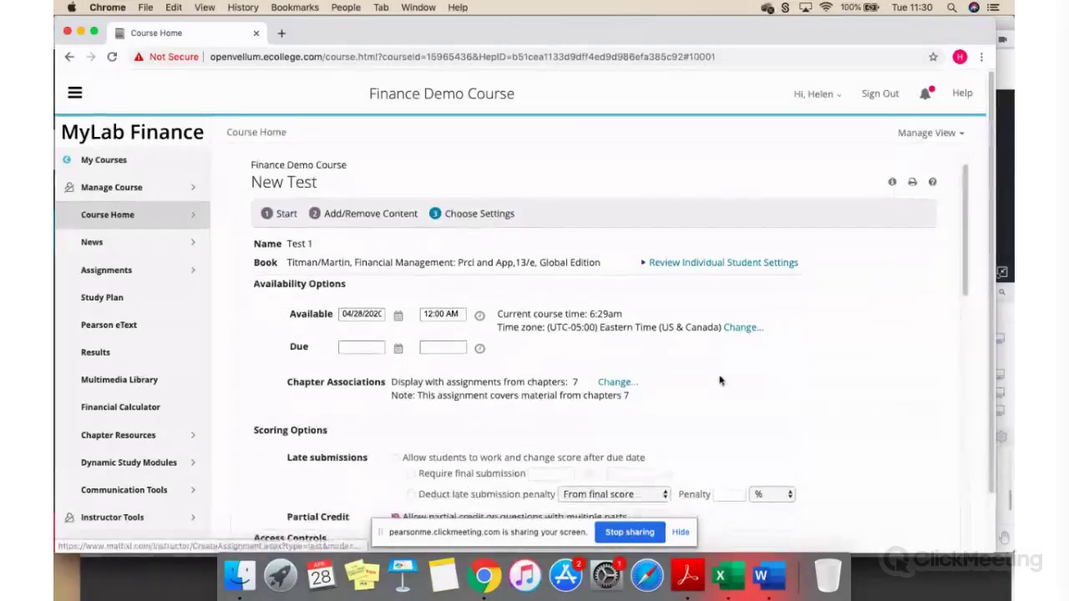
scroll(741, 393, "down", 7)
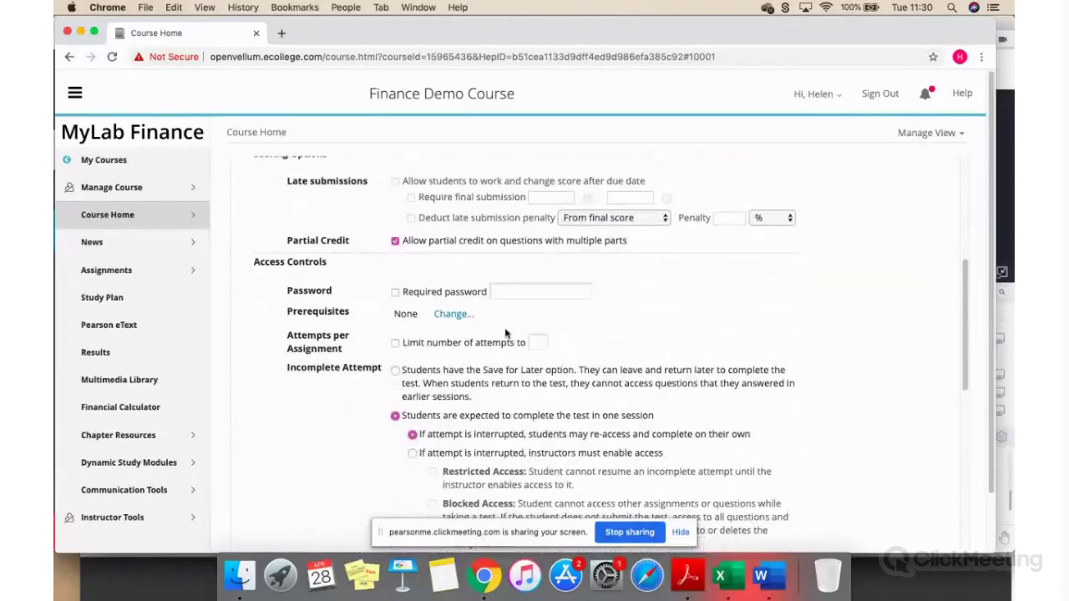
scroll(746, 399, "down", 3)
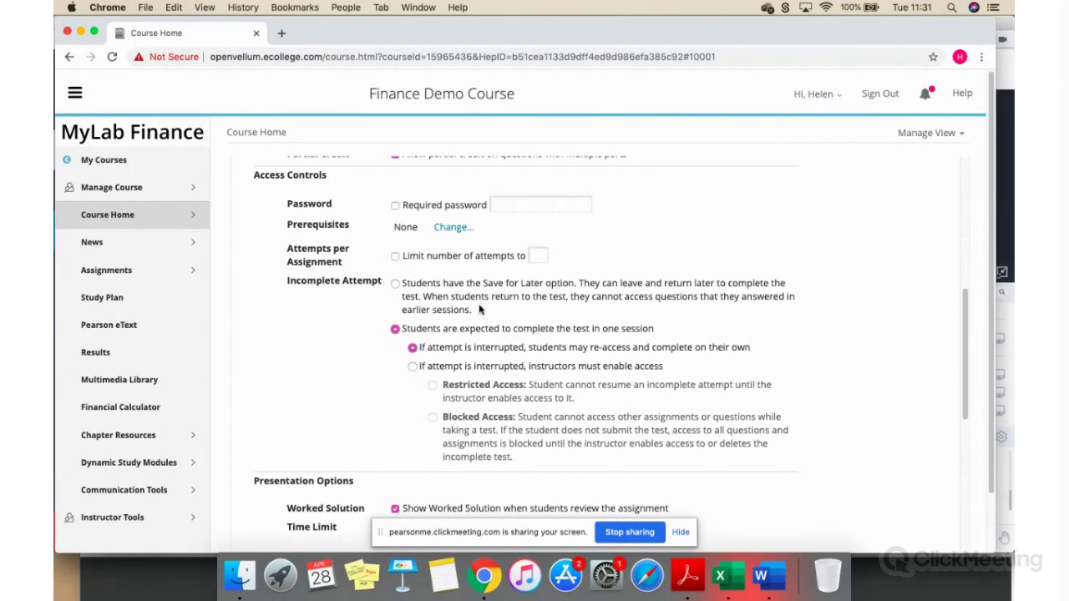
scroll(541, 337, "down", 2)
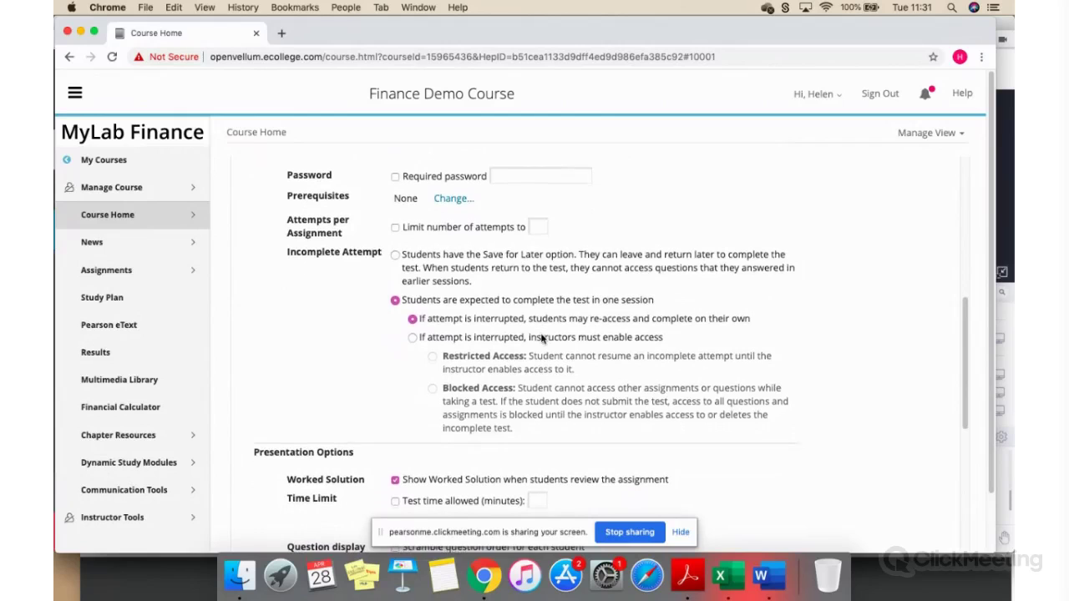
scroll(541, 338, "down", 1)
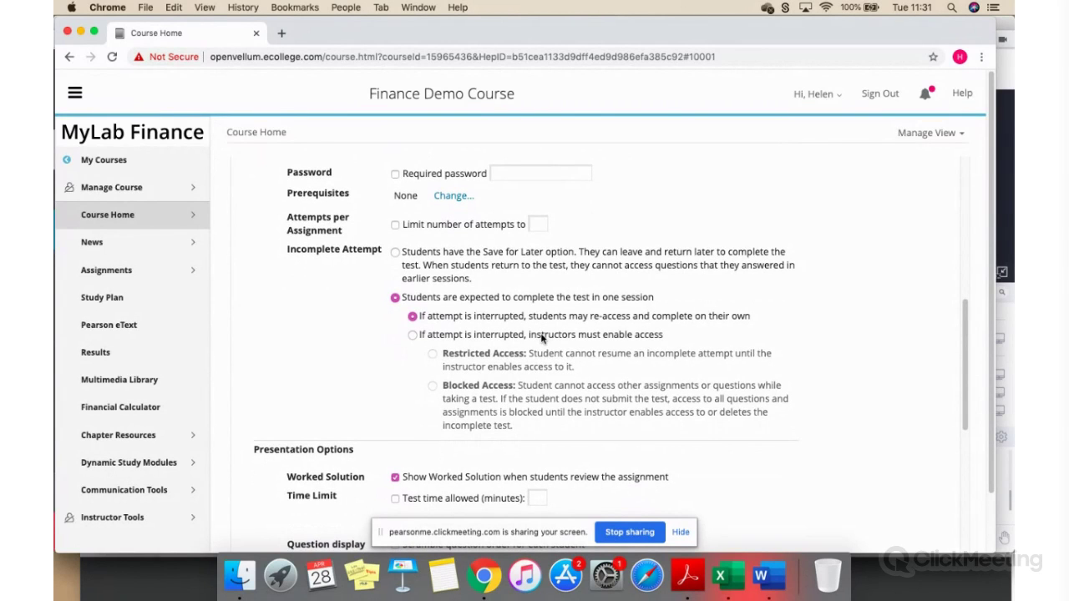
scroll(543, 343, "up", 3)
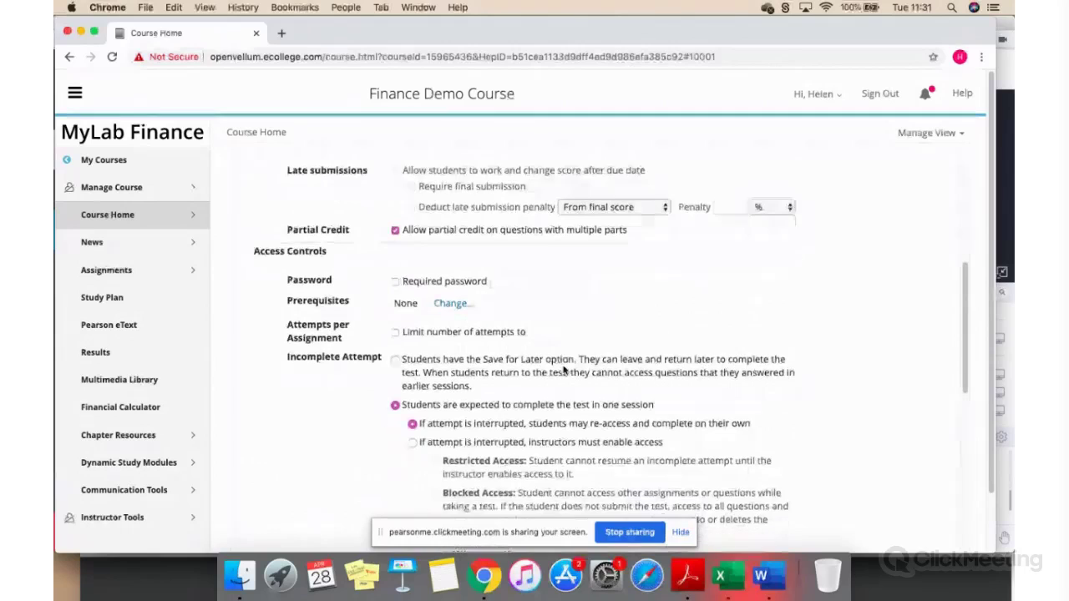
scroll(565, 370, "down", 3)
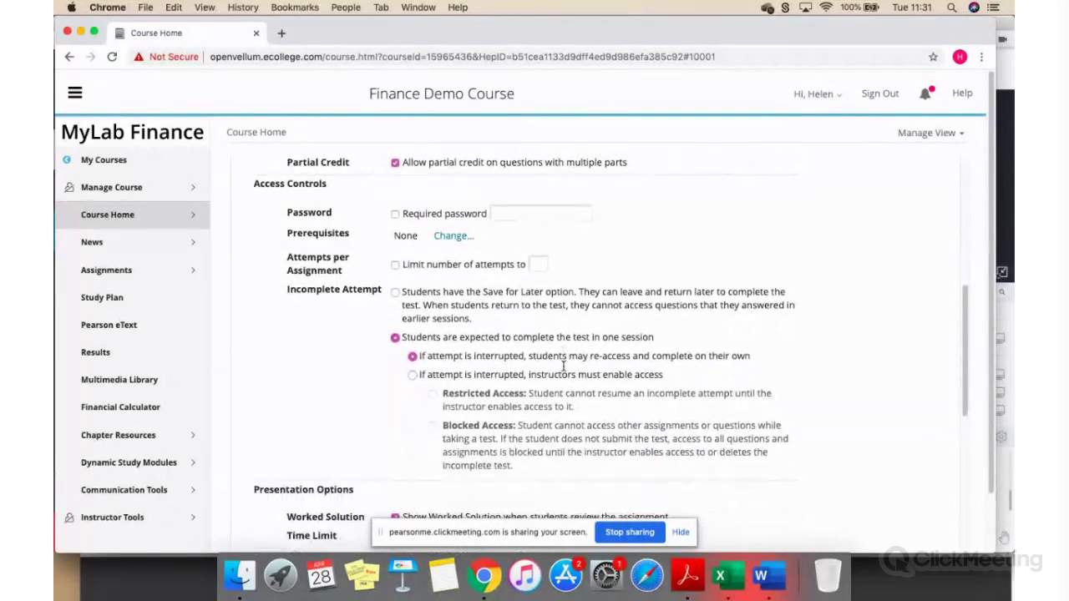
scroll(565, 365, "down", 3)
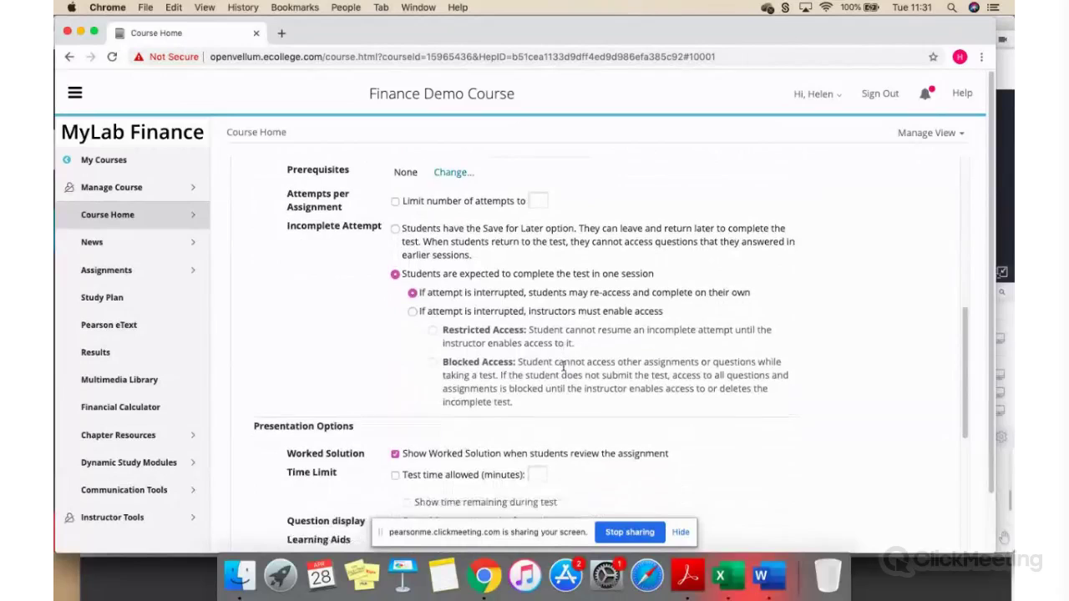
scroll(564, 367, "down", 3)
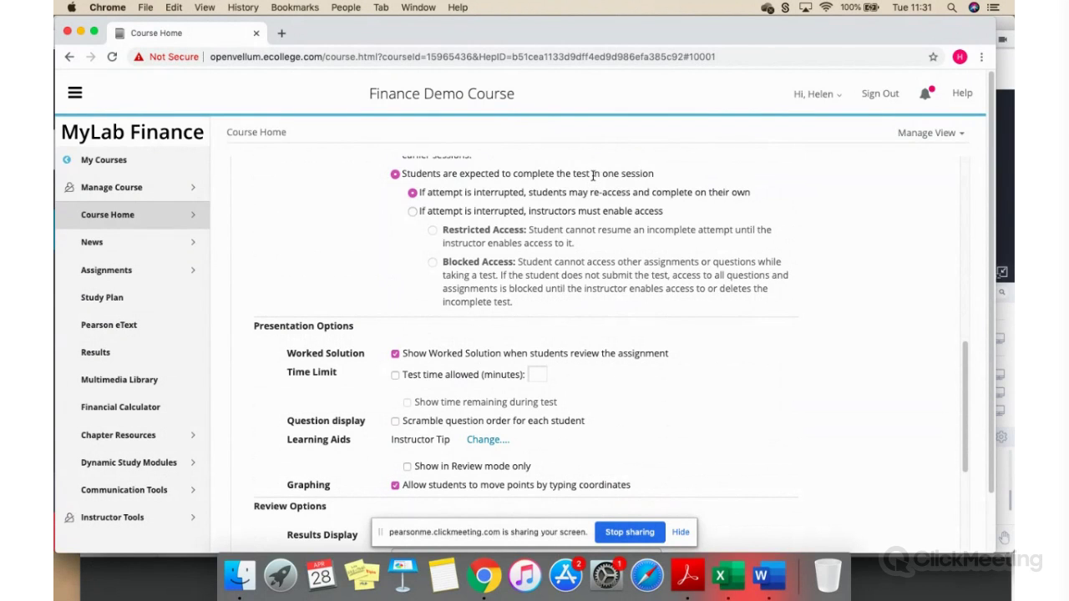
left_click(412, 212)
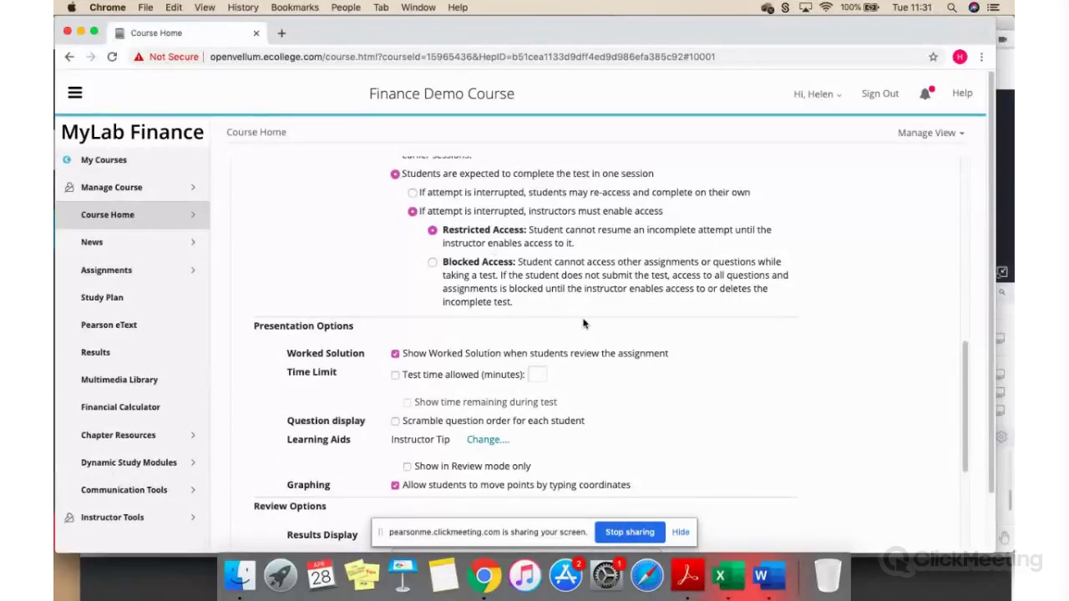
Step: Set a 60-minute time limit with time remaining shown, and scramble question order
scroll(418, 393, "down", 1)
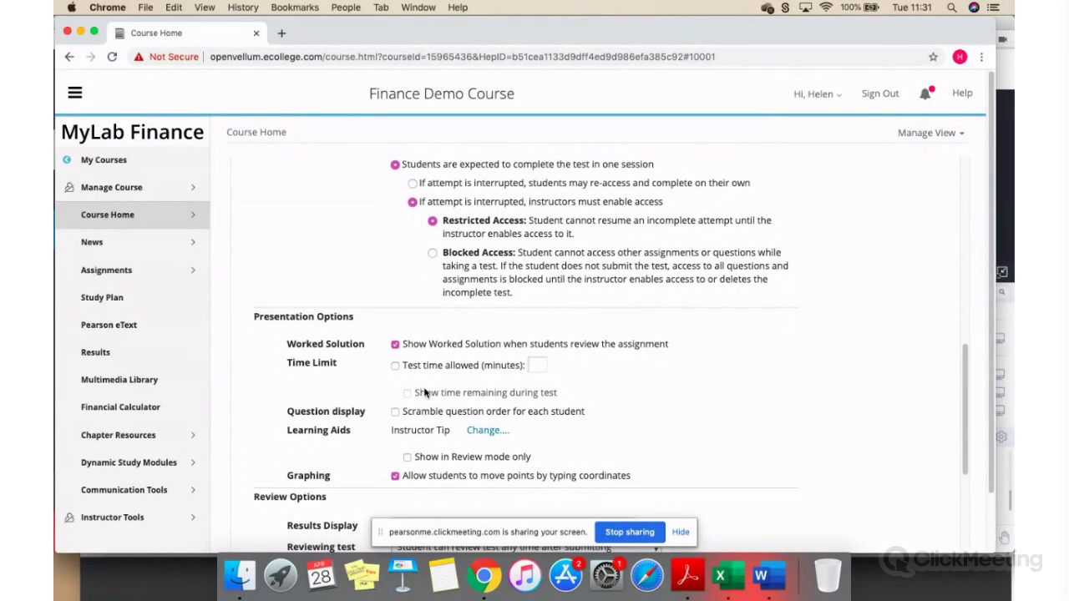
left_click(396, 363)
left_click(537, 362)
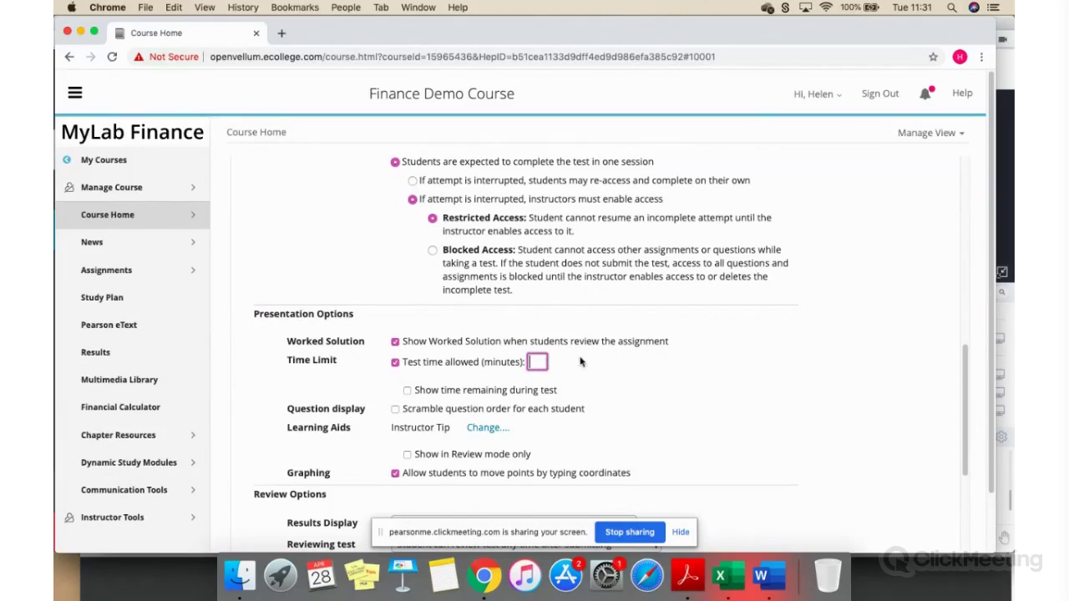
type("60")
left_click(408, 391)
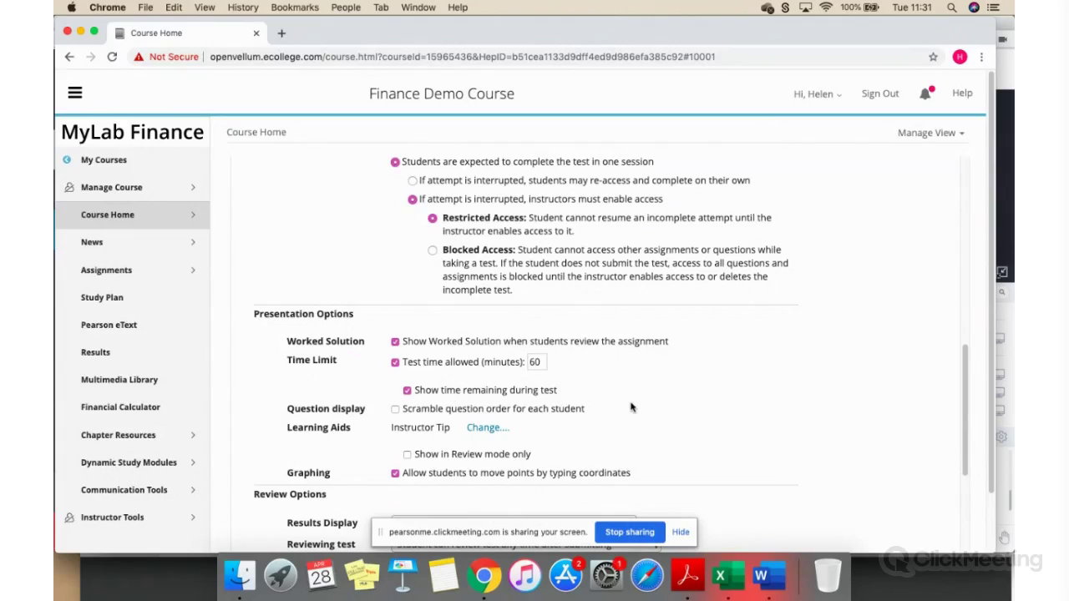
scroll(628, 407, "down", 2)
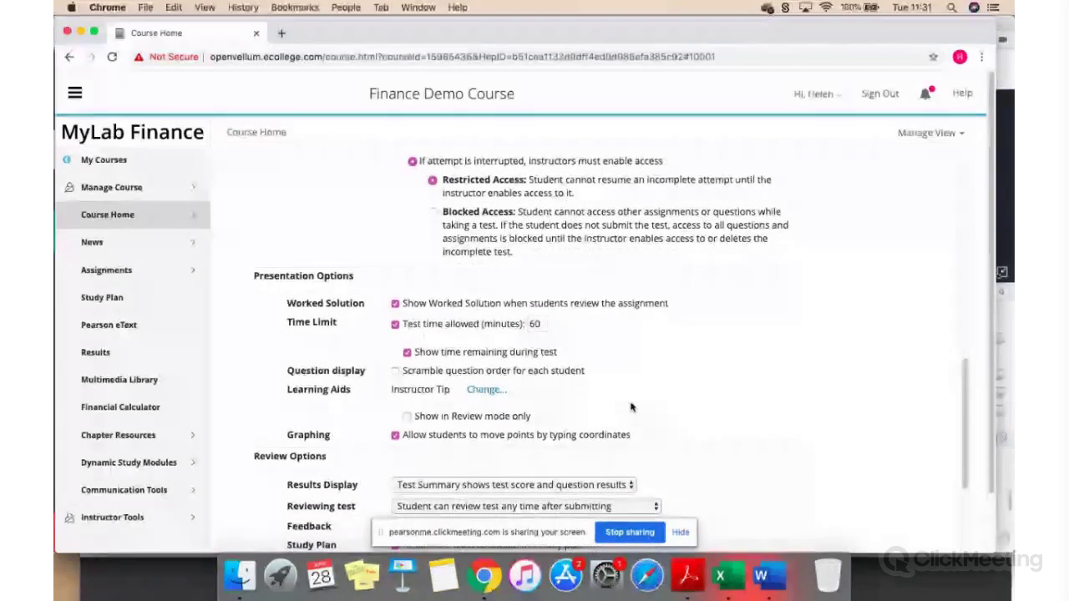
scroll(631, 407, "down", 1)
left_click(395, 352)
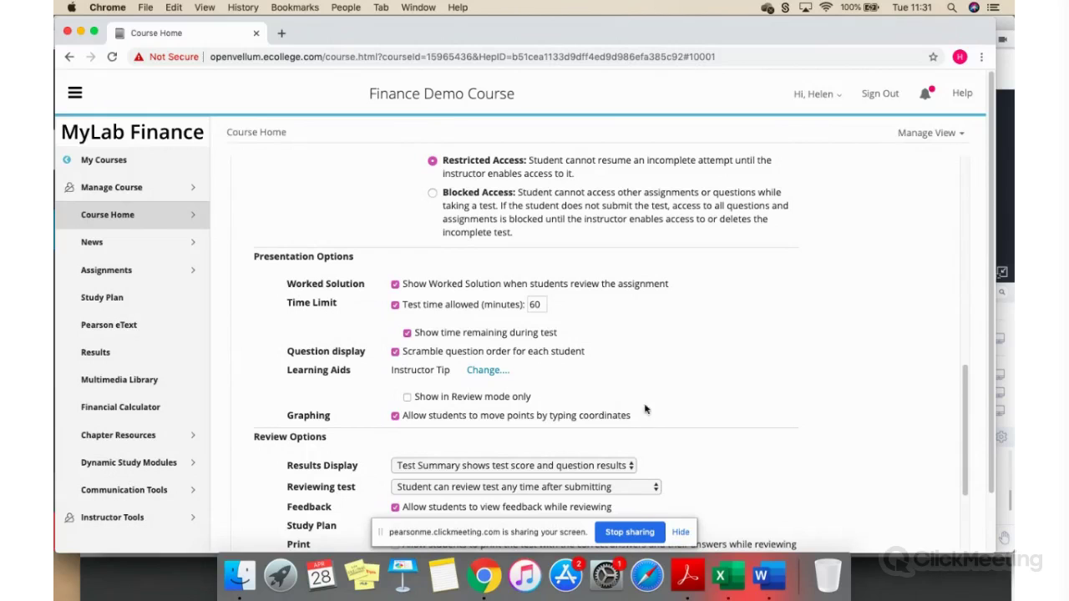
scroll(685, 406, "down", 5)
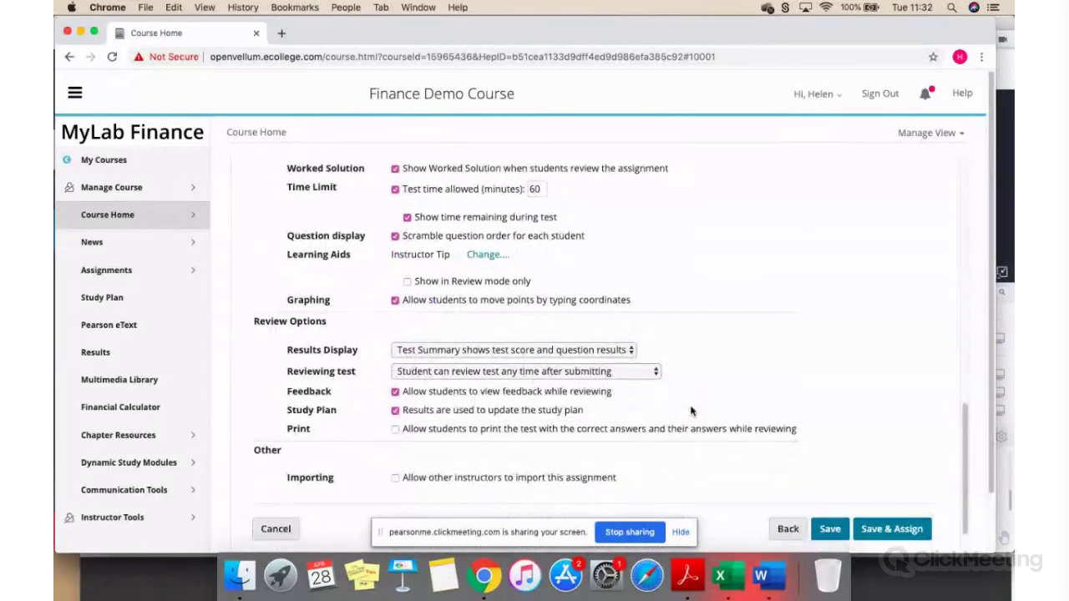
Step: Cancel Test 1's settings and confirm leaving the unsaved page
scroll(691, 409, "down", 2)
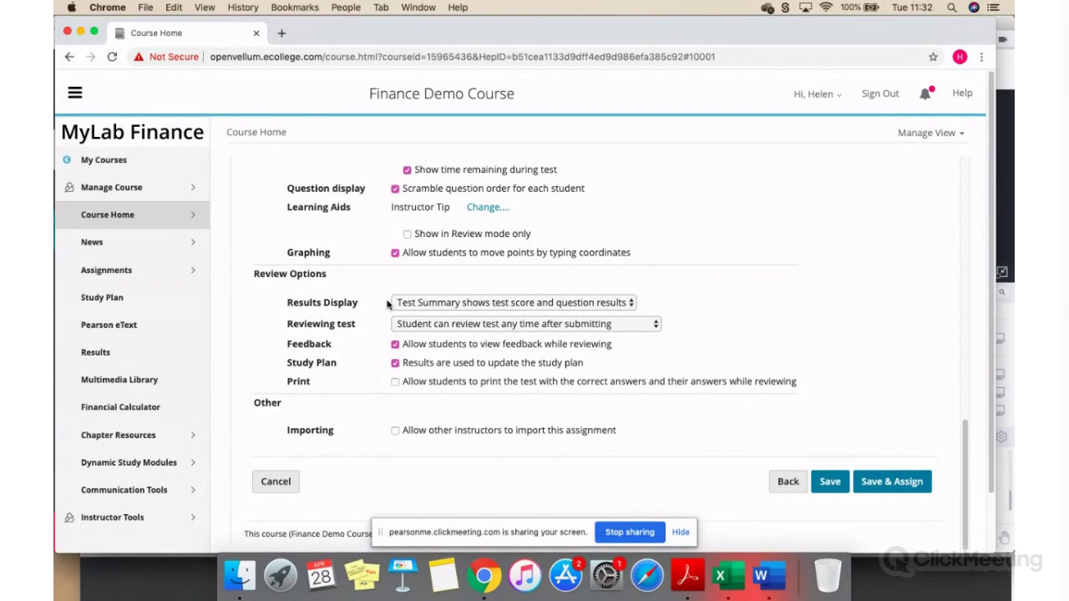
left_click(284, 482)
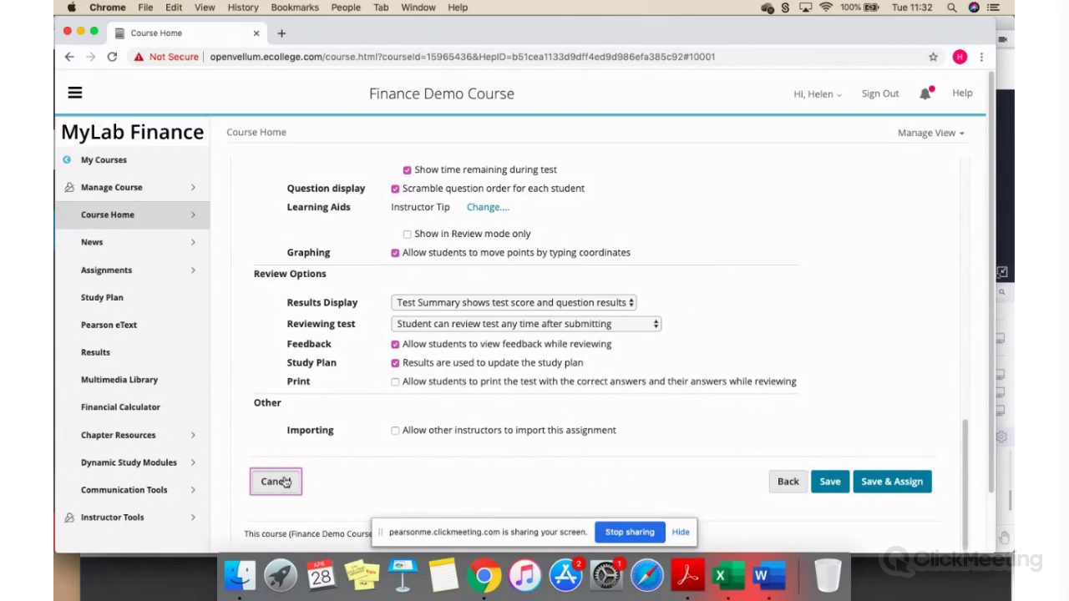
left_click(621, 208)
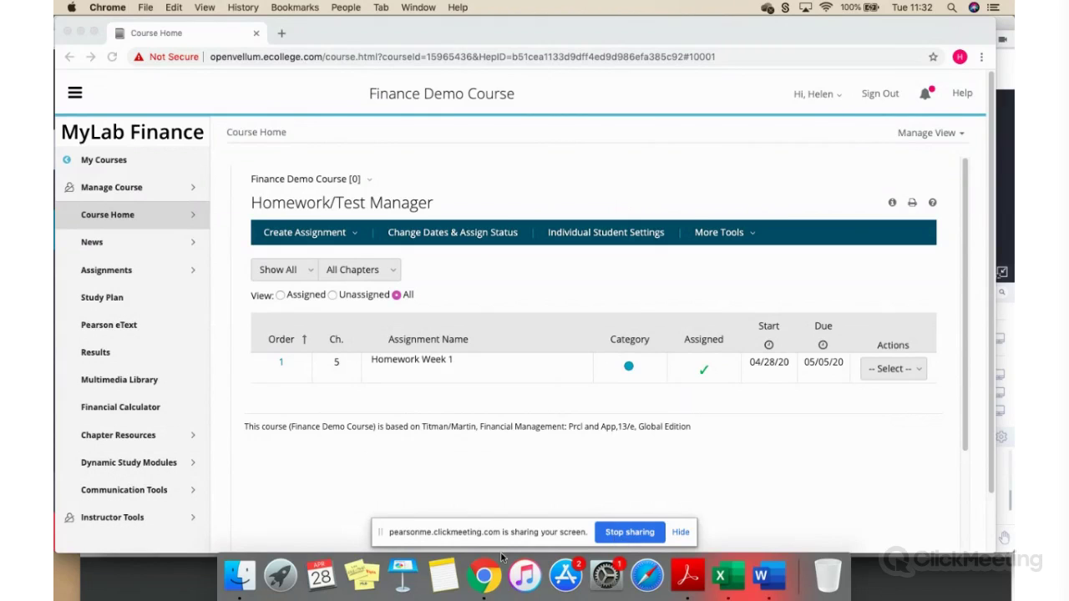
Step: Bring up the Learning Catalytics browser window, then the Problem 8-10 Excel workbook
right_click(486, 578)
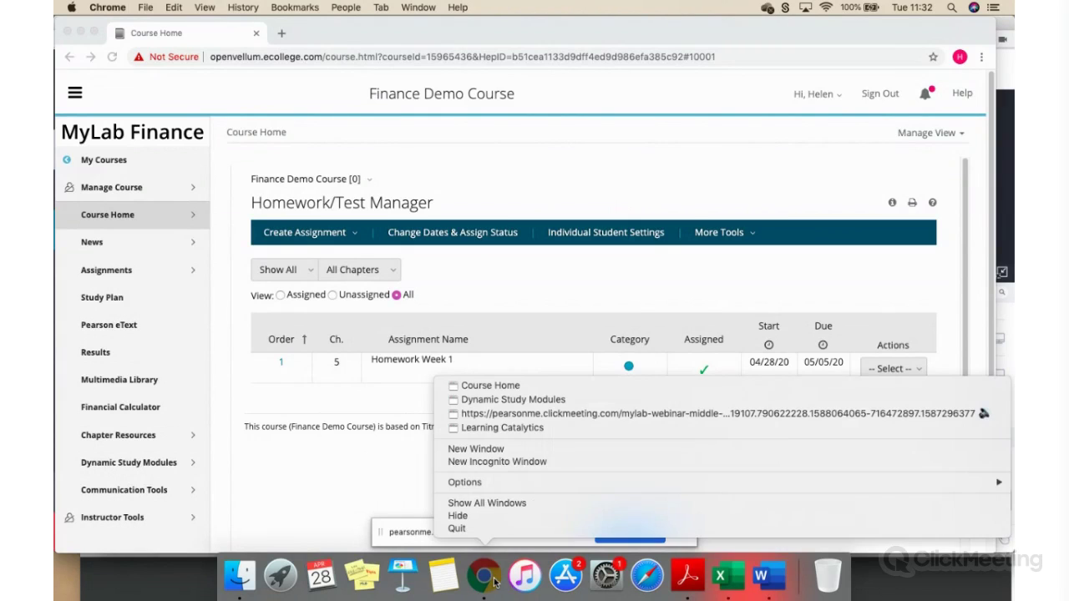
left_click(502, 427)
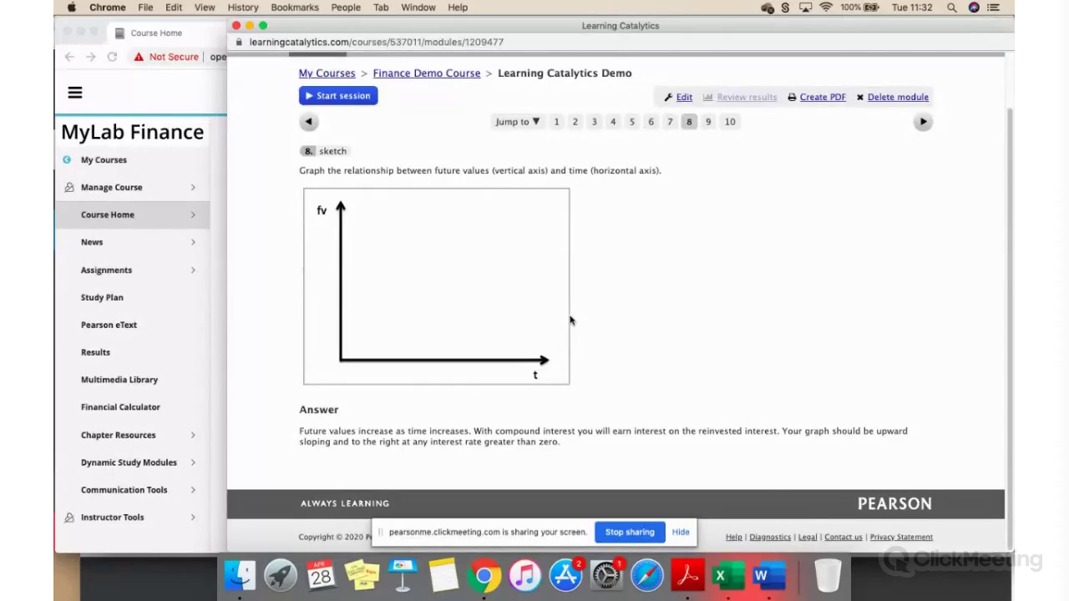
right_click(757, 562)
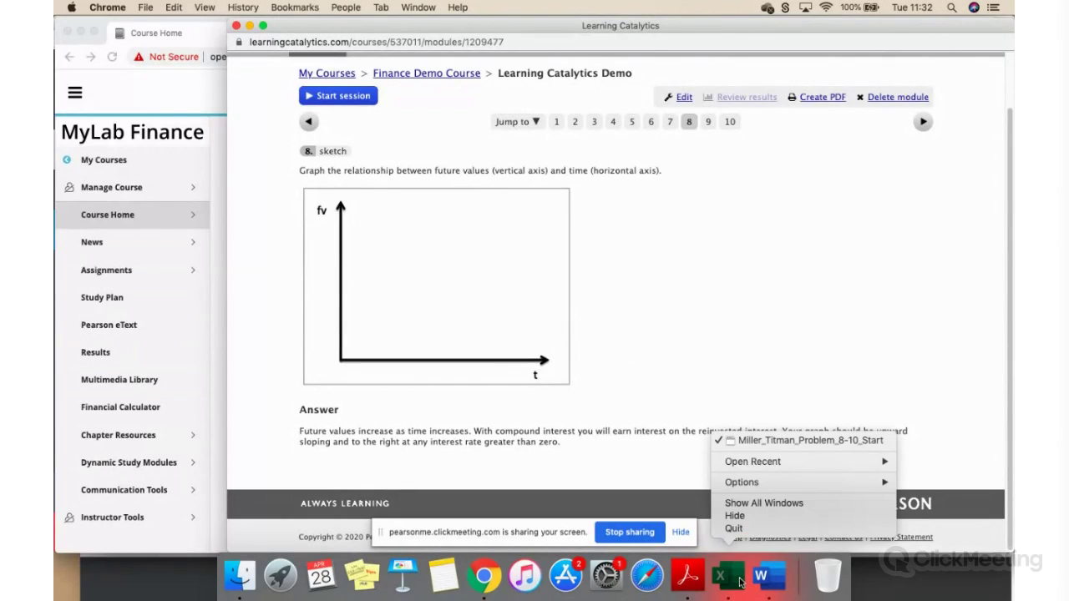
left_click(778, 442)
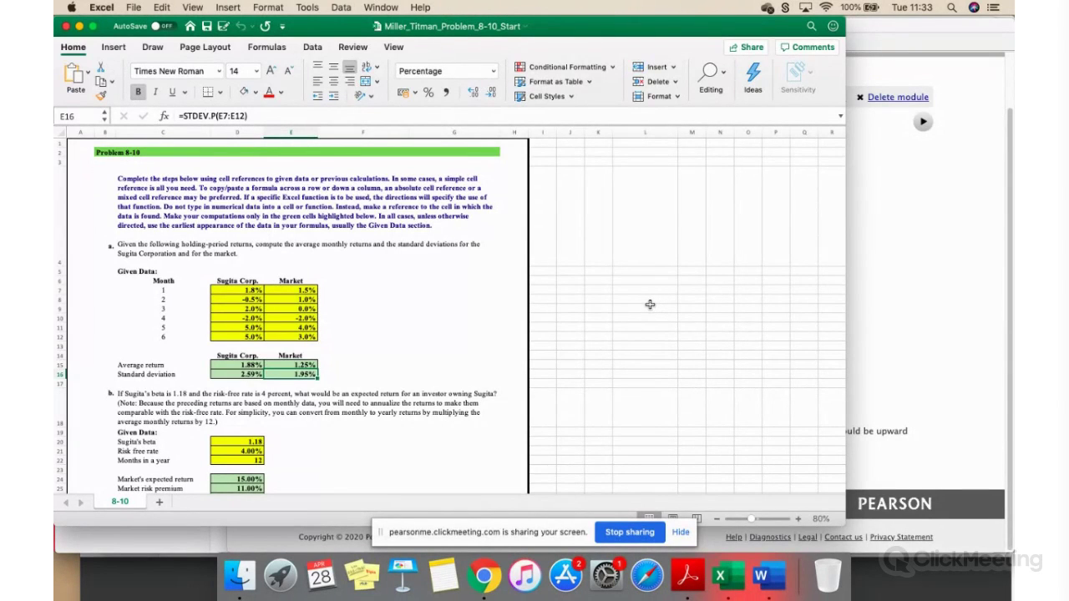
Step: Inspect the Sugita and market average-return and standard-deviation formulas in D15, E15, D16 and E16
scroll(411, 334, "down", 2)
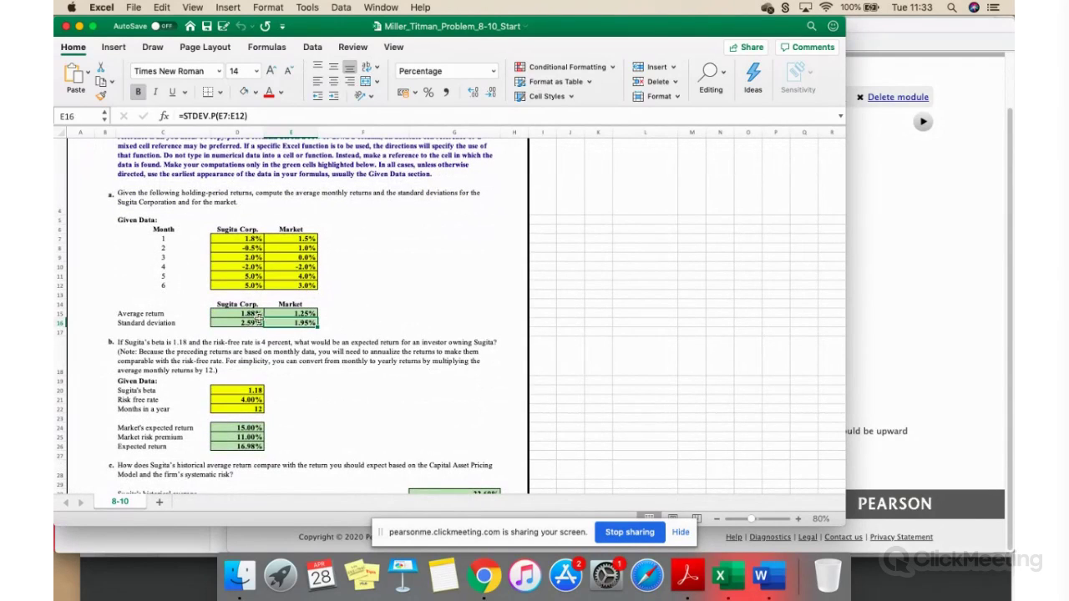
left_click(250, 314)
left_click(285, 313)
left_click(253, 322)
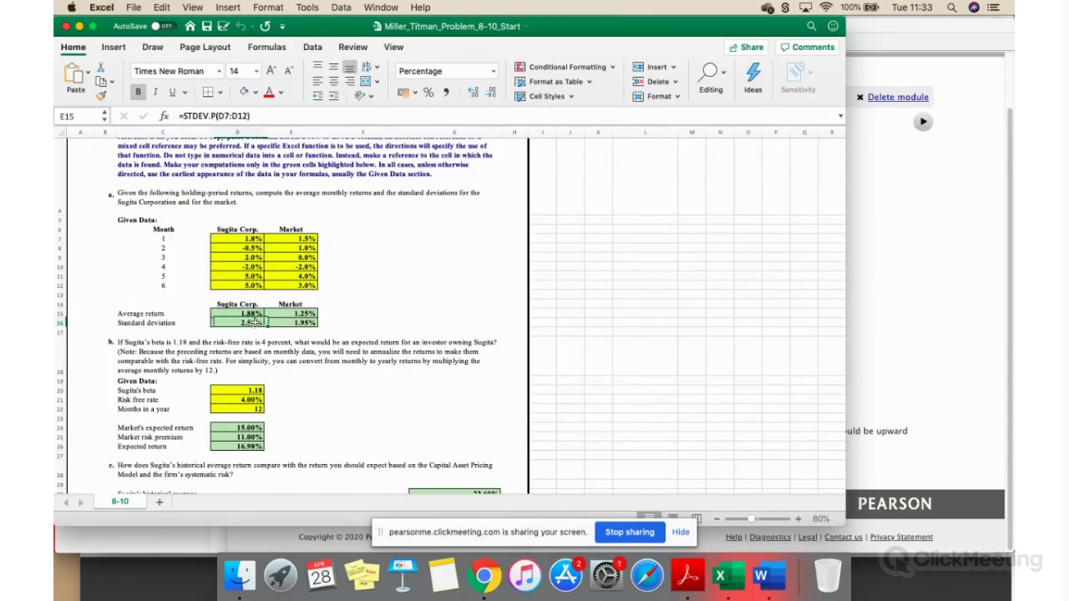
left_click(302, 323)
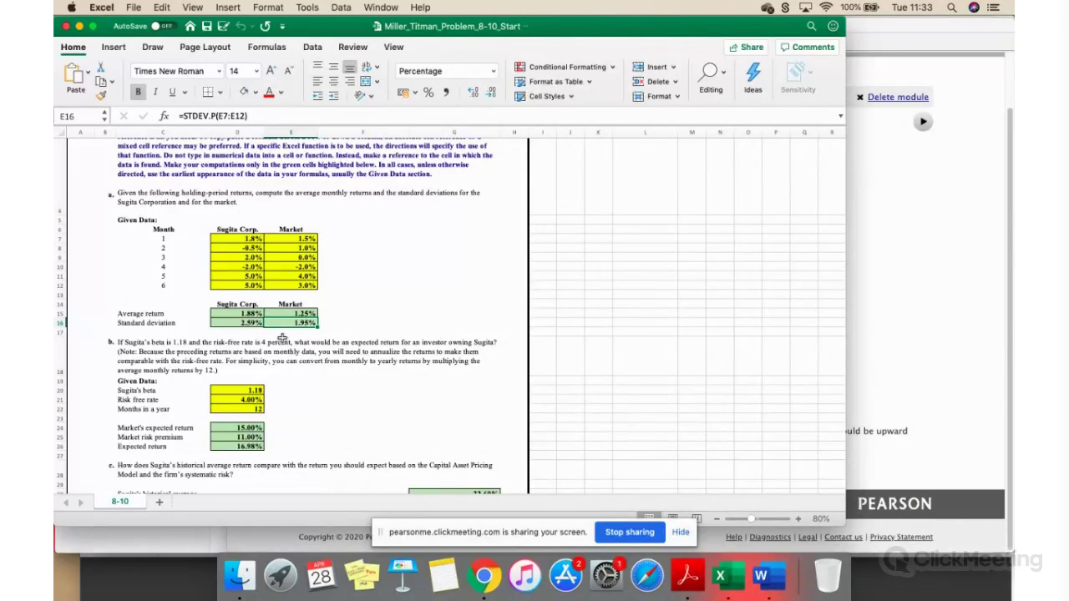
scroll(310, 335, "down", 1)
left_click(254, 310)
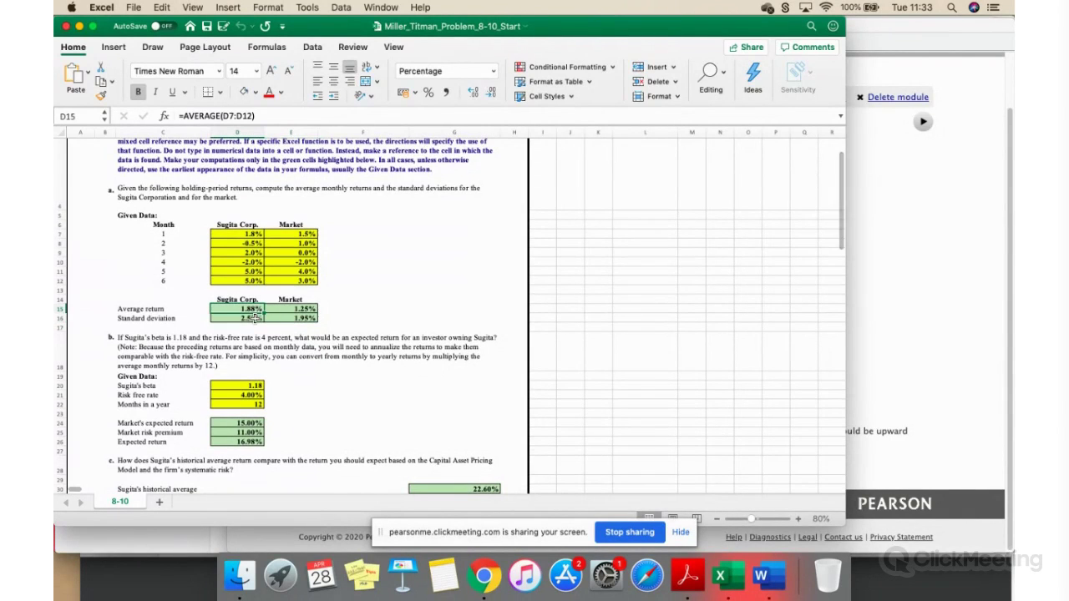
left_click(254, 318)
left_click(276, 318)
Step: Inspect the expected-return formulas in E15, D24 and D26 and the G30–G31 comparison (22.60% vs 16.98%)
scroll(290, 431, "down", 3)
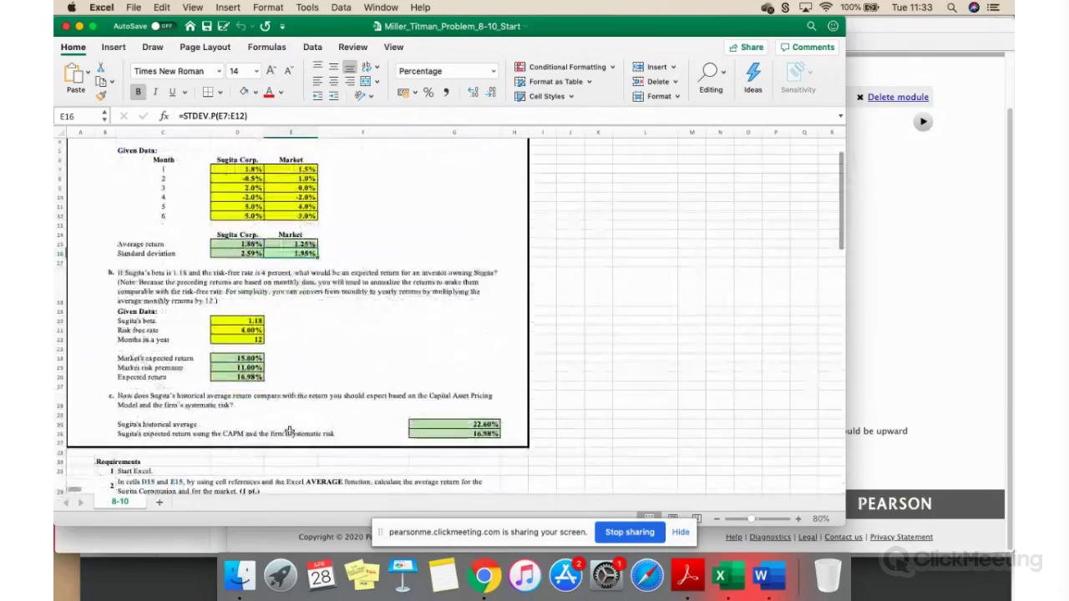
scroll(290, 431, "down", 3)
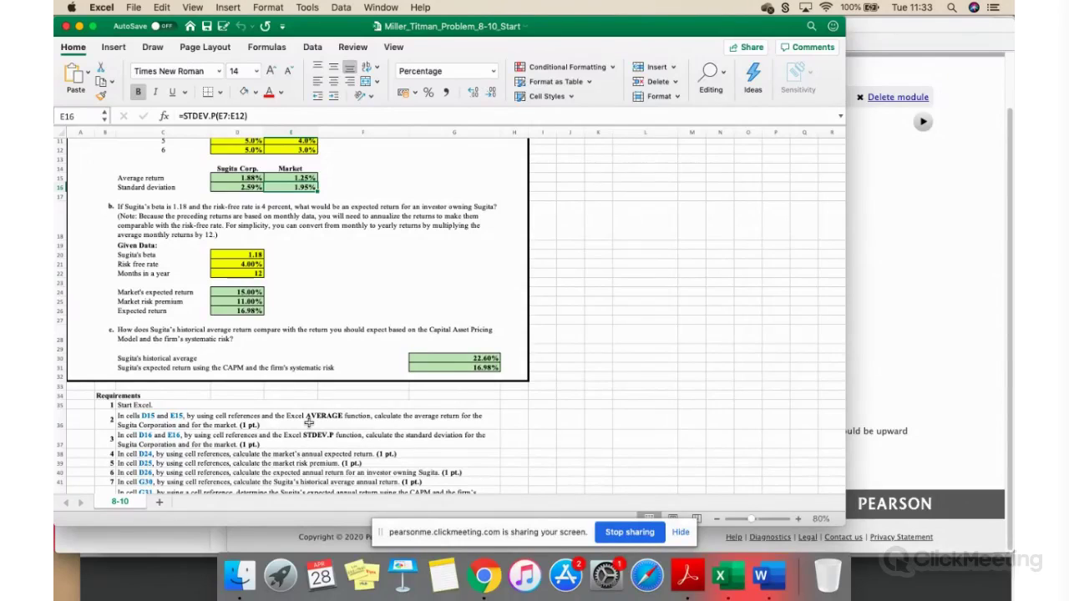
left_click(278, 179)
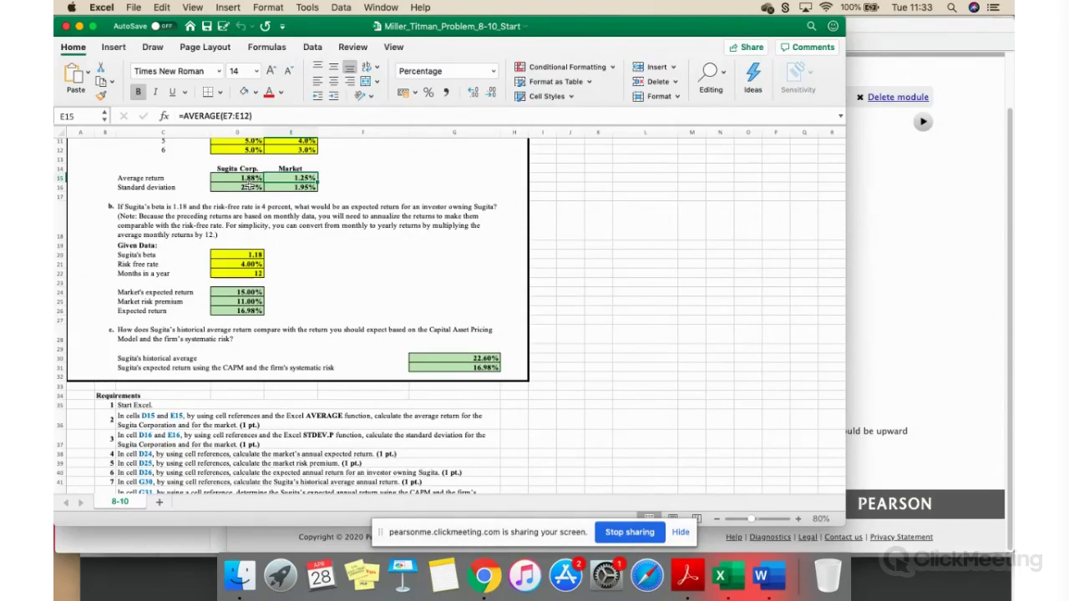
left_click(249, 293)
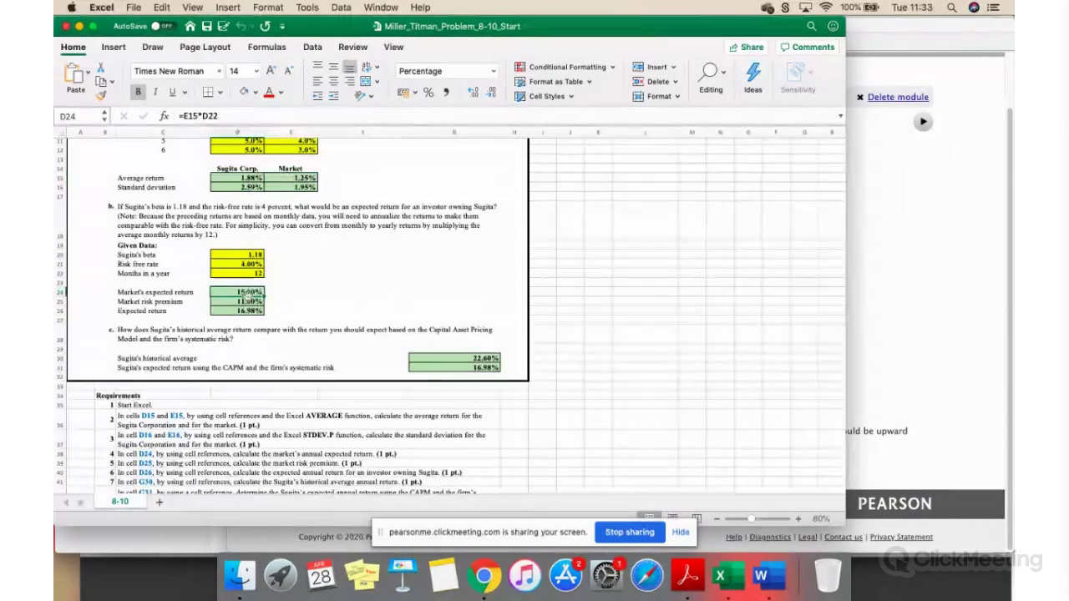
left_click(249, 311)
left_click(481, 359)
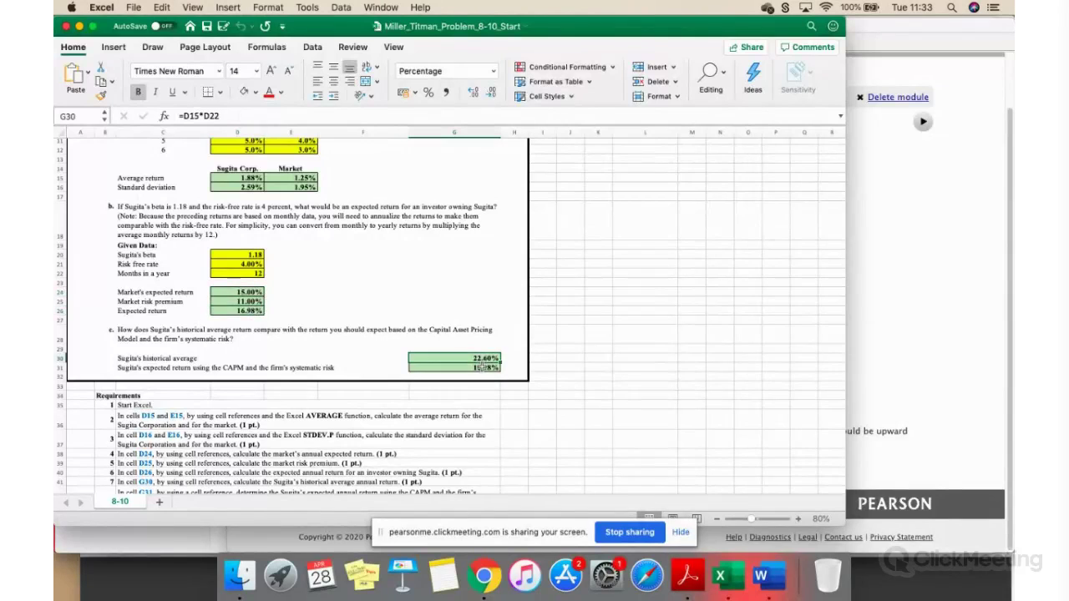
left_click(481, 368)
Step: Bring the Learning Catalytics Demo window back to the front from Chrome's dock menu
scroll(501, 430, "down", 2)
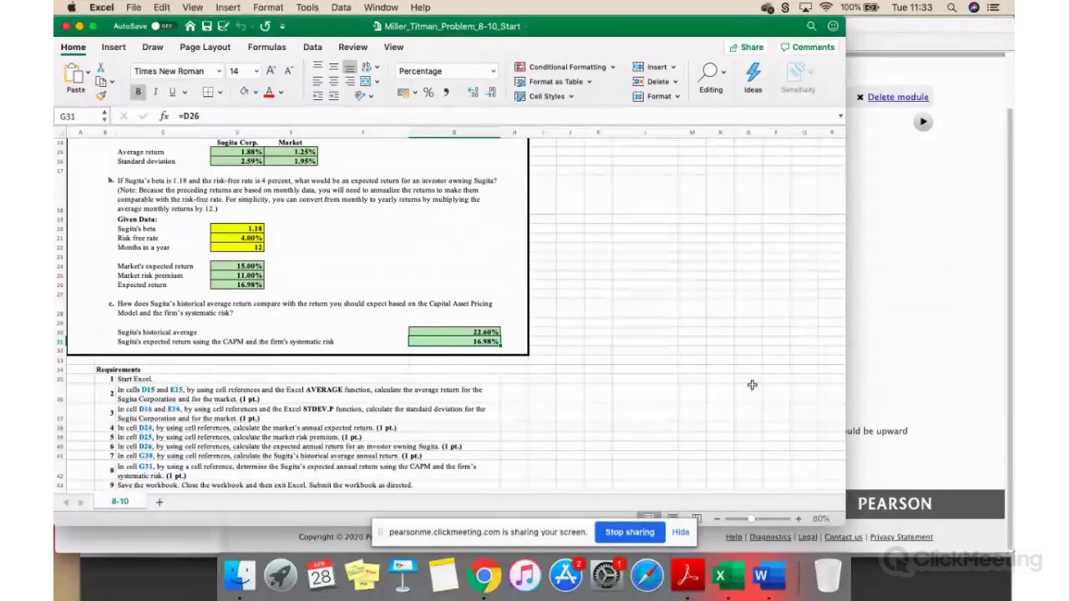
right_click(491, 581)
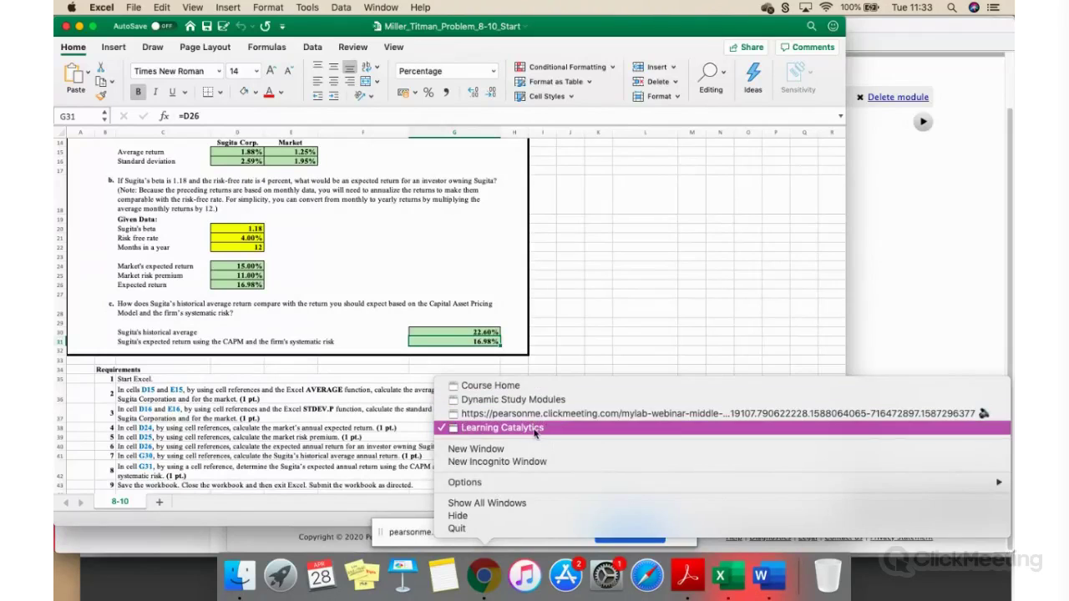
left_click(535, 427)
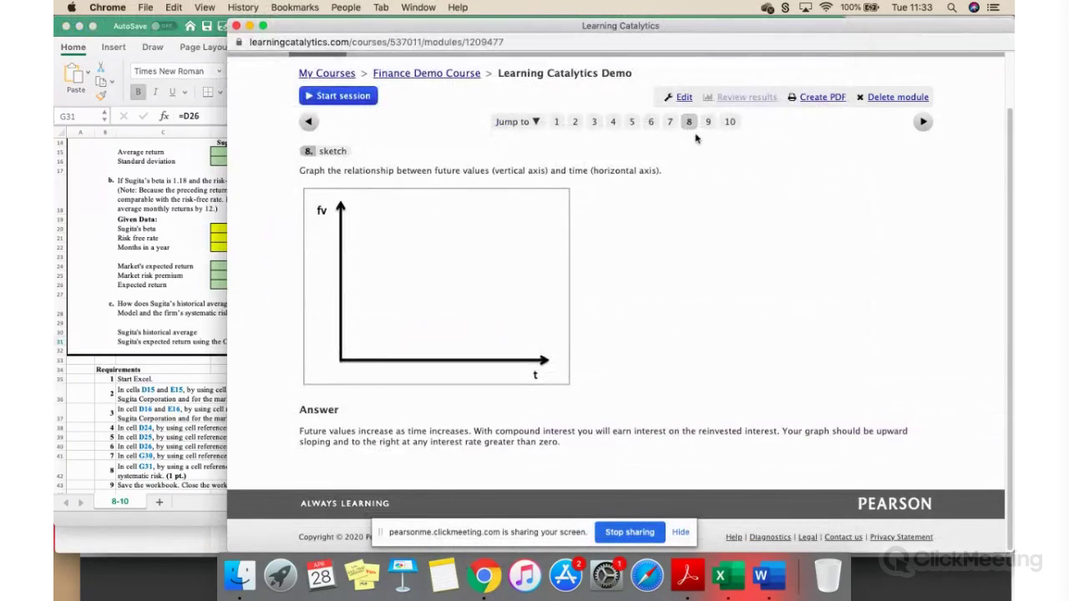